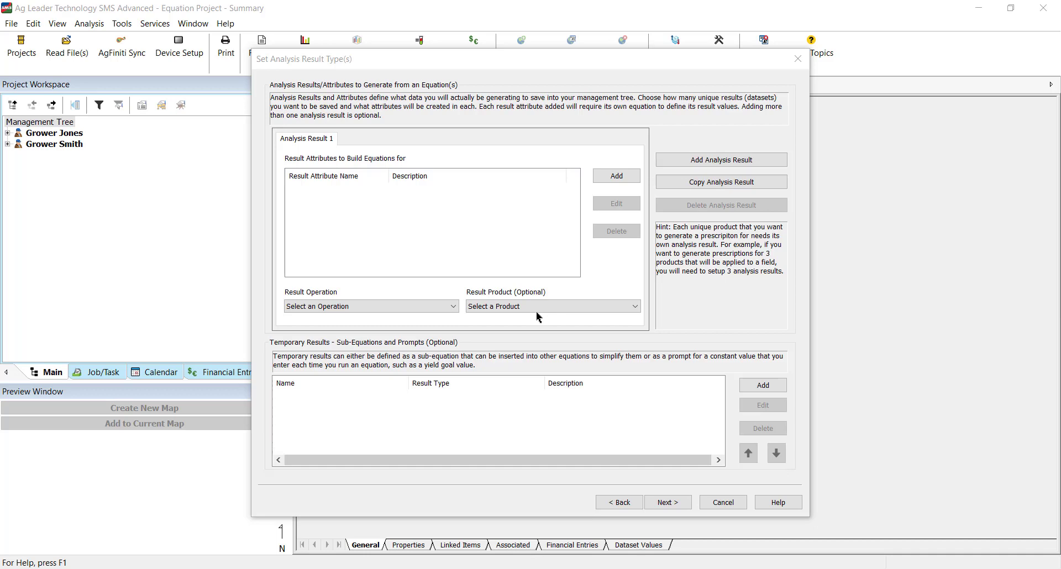
- Make the result a Fertilizing Prescription (Dry) with Potash as the product
{"action": "left_click", "coordinate": [438, 307]}
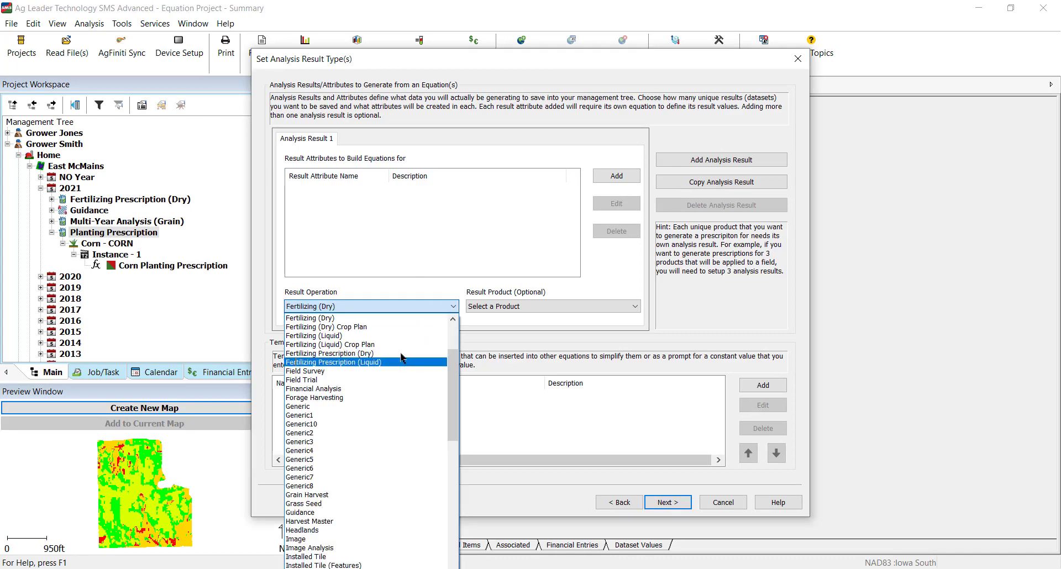
{"action": "left_click", "coordinate": [407, 357]}
{"action": "left_click", "coordinate": [547, 307]}
{"action": "left_click", "coordinate": [509, 453]}
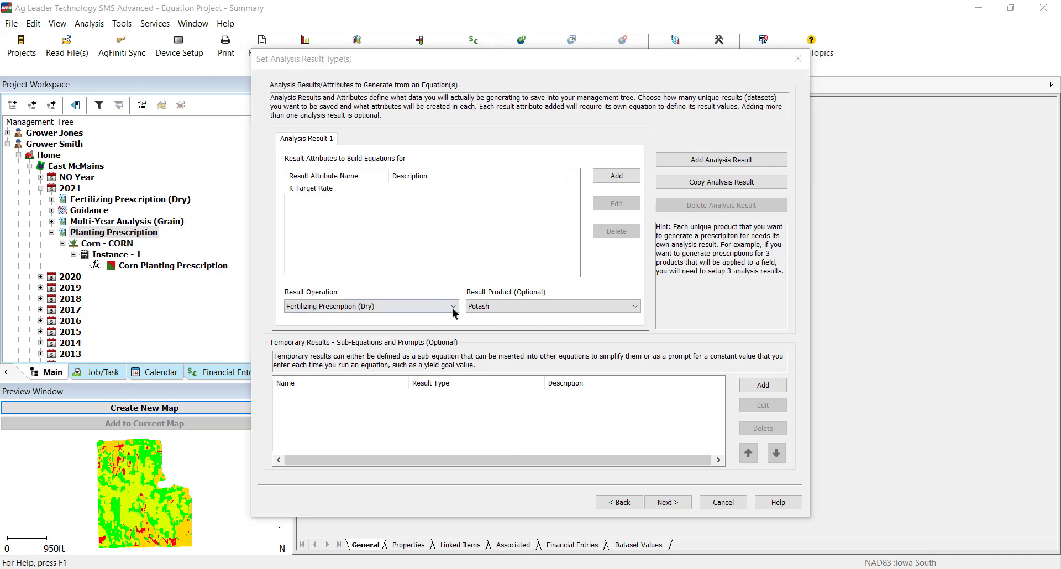
- Copy the result as a second DAP result and rename its K Target Rate attribute to P Target Rate
{"action": "left_click", "coordinate": [751, 183]}
{"action": "left_click", "coordinate": [534, 306]}
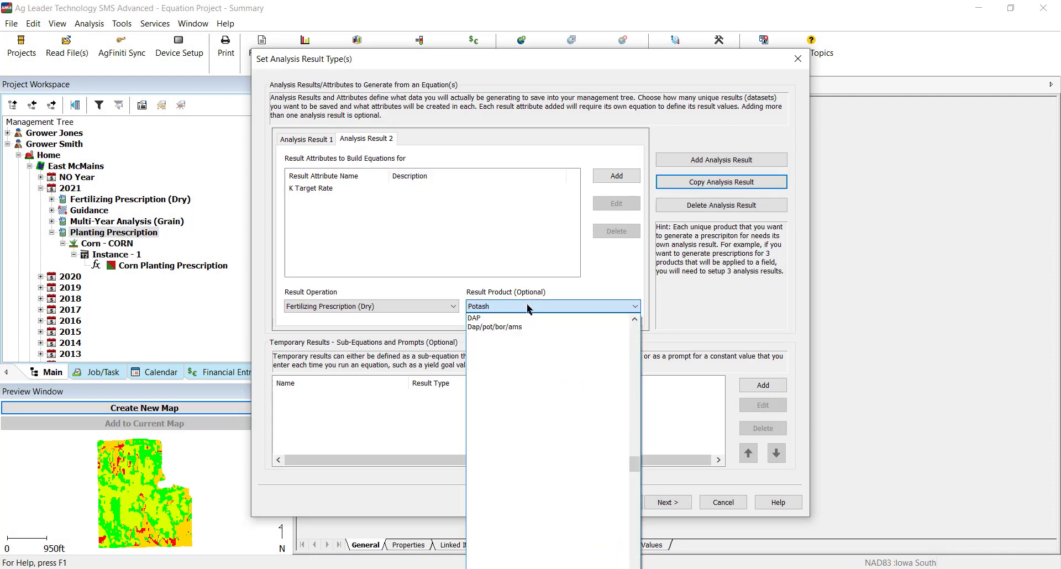
{"action": "left_click", "coordinate": [528, 318]}
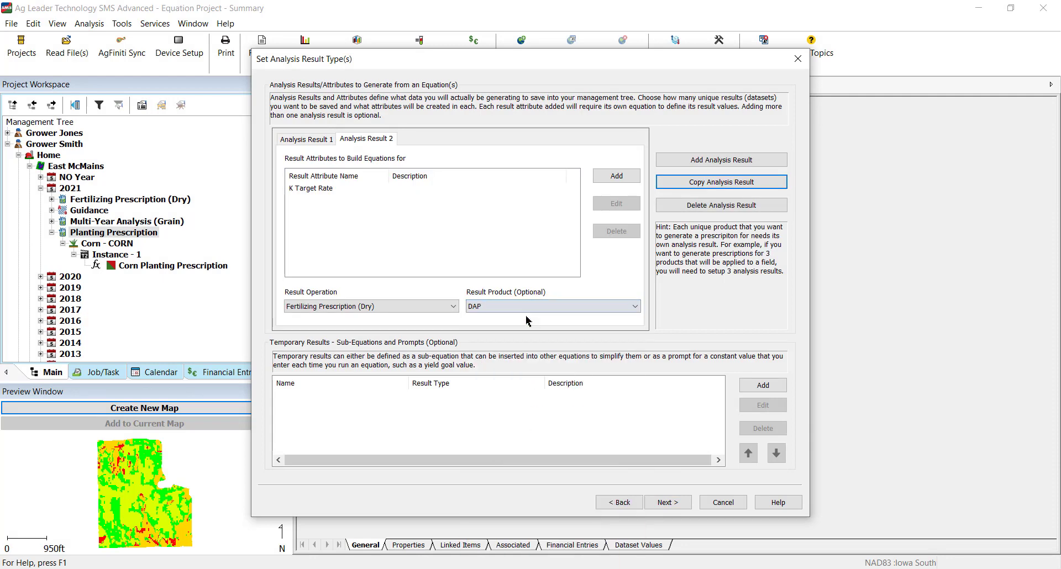
{"action": "left_click", "coordinate": [304, 189]}
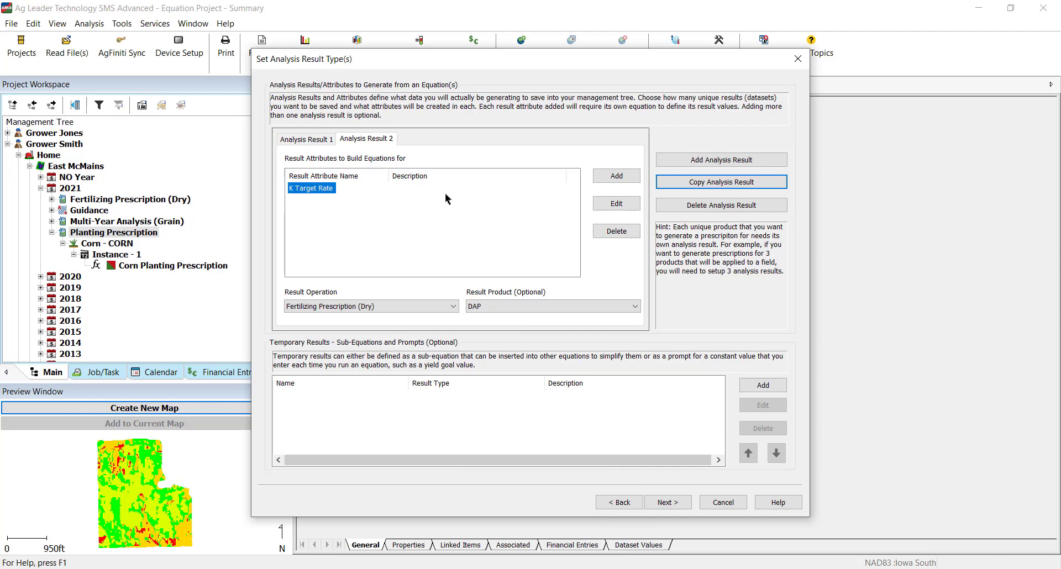
{"action": "left_click", "coordinate": [628, 204]}
{"action": "key", "text": "Delete"}
{"action": "type", "text": "P Target Rate"}
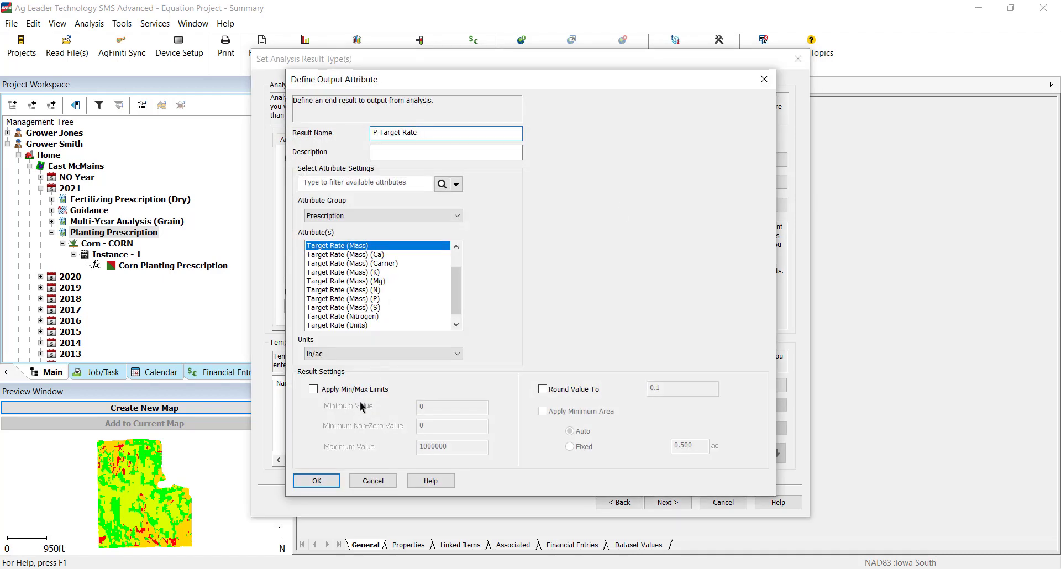
{"action": "left_click", "coordinate": [317, 481]}
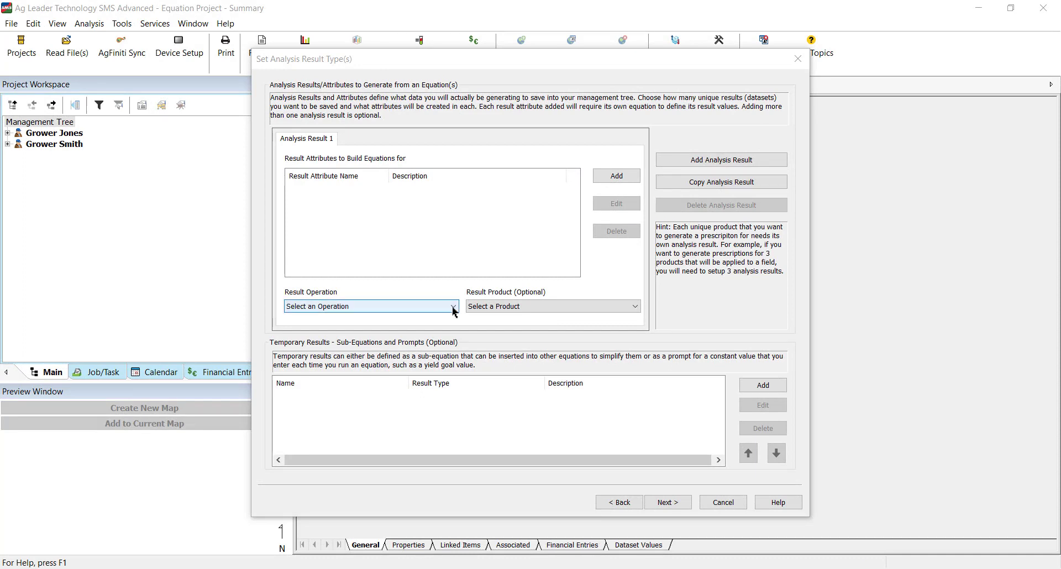
- Set the result operation to Planting Prescription and the product to CORN
{"action": "left_click", "coordinate": [453, 307]}
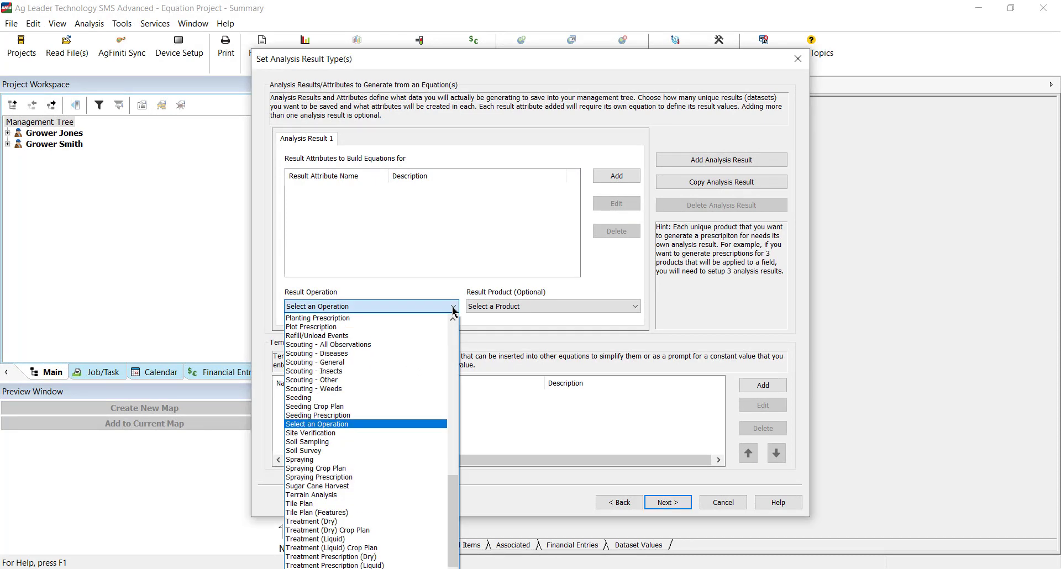
{"action": "left_click", "coordinate": [441, 318]}
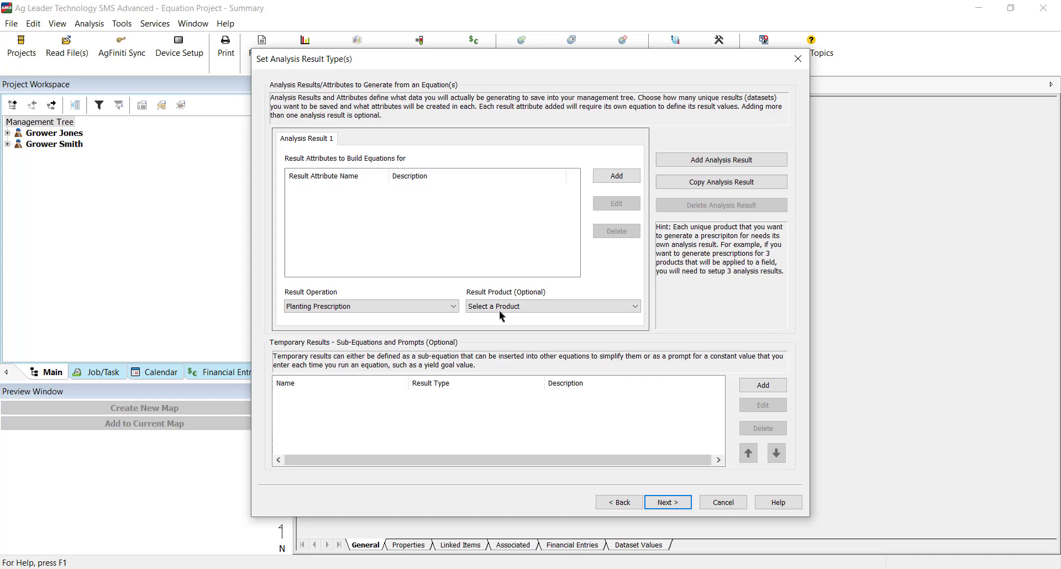
{"action": "left_click", "coordinate": [483, 308]}
{"action": "key", "text": "c"}
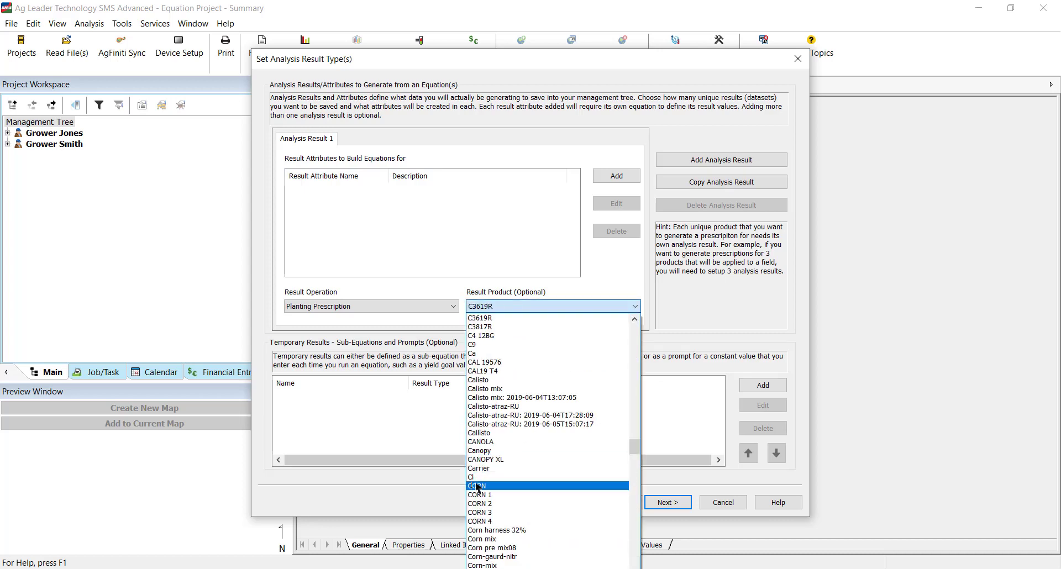
{"action": "left_click", "coordinate": [477, 486]}
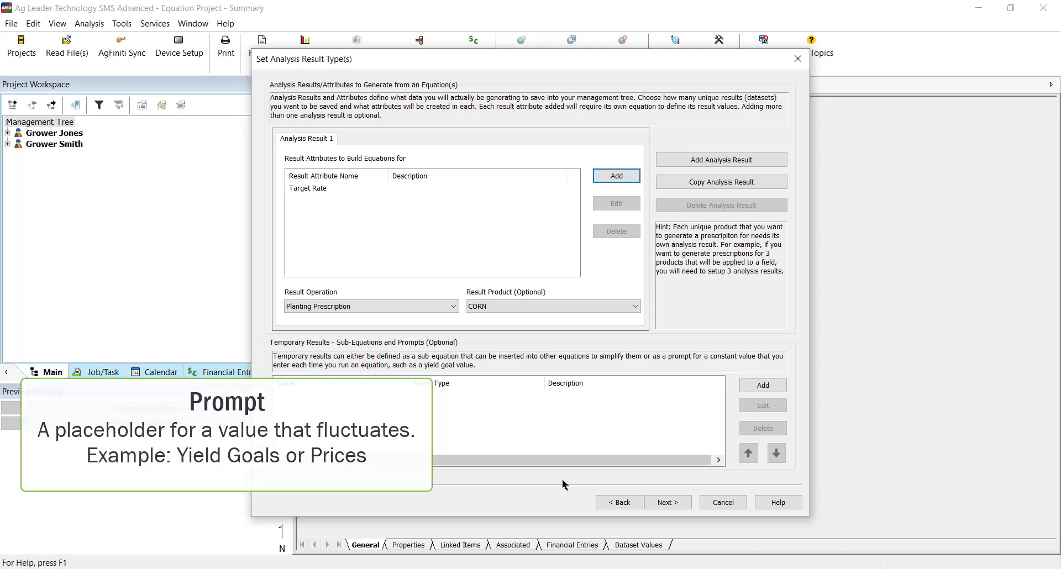
- Add a temporary result, bringing up the Define Temporary Result dialog
{"action": "left_click", "coordinate": [763, 385]}
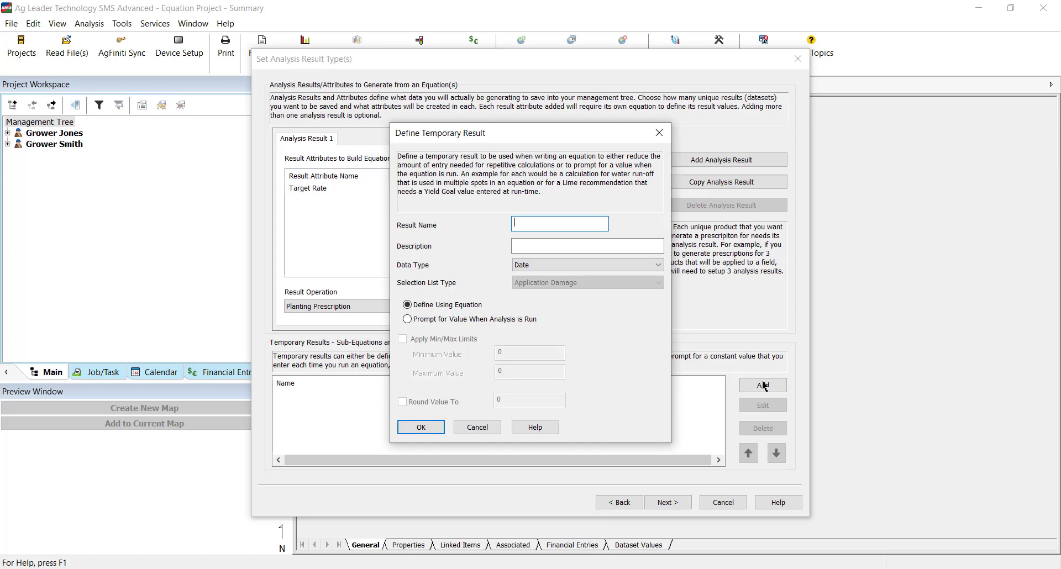
- Create an equation-defined temporary result 'Low Target Rate' of type Decimal Number
{"action": "type", "text": "Low Target Rate"}
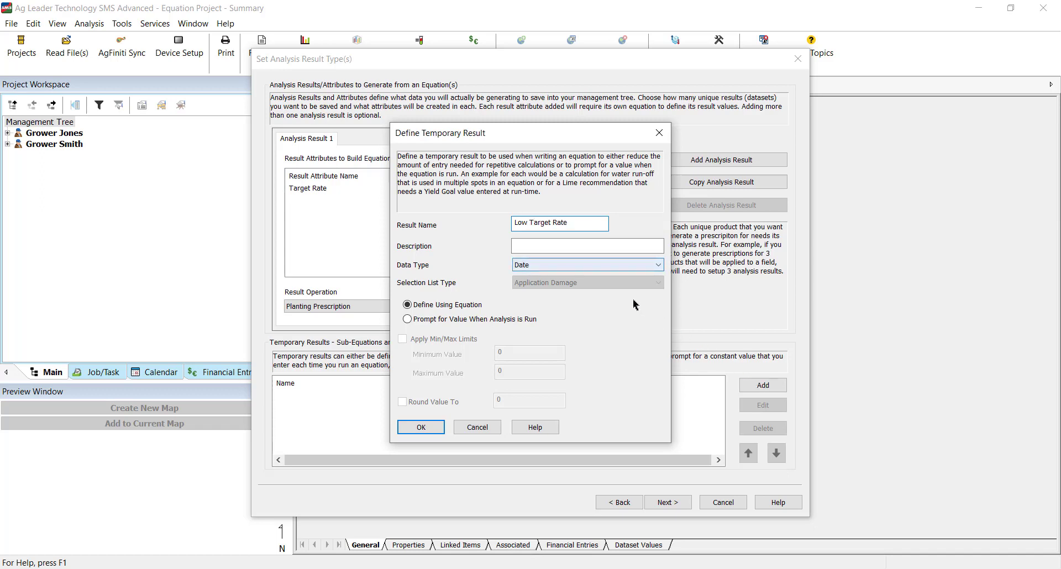
{"action": "left_click", "coordinate": [589, 266]}
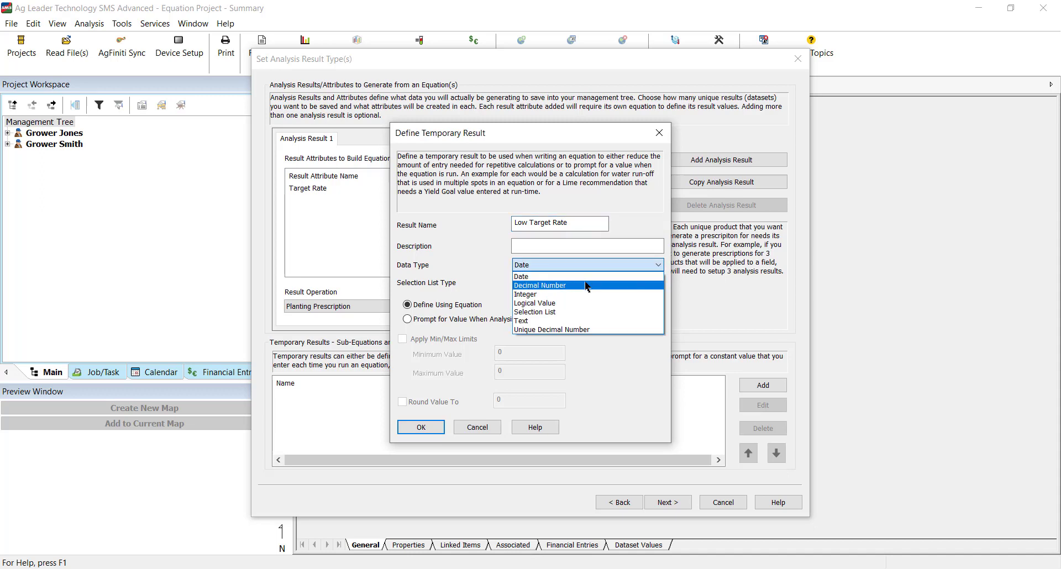
{"action": "left_click", "coordinate": [588, 285]}
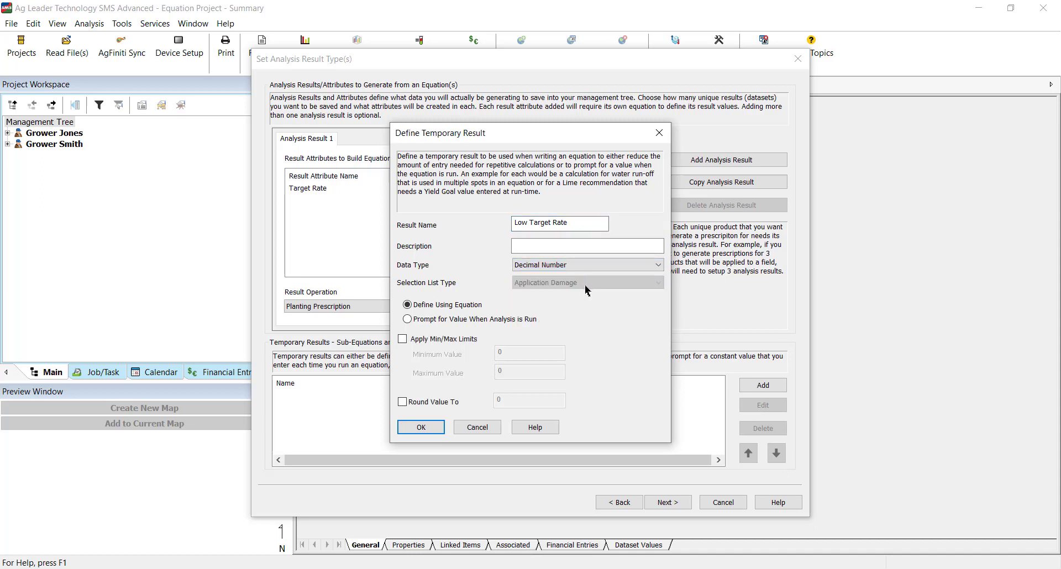
{"action": "left_click", "coordinate": [421, 428]}
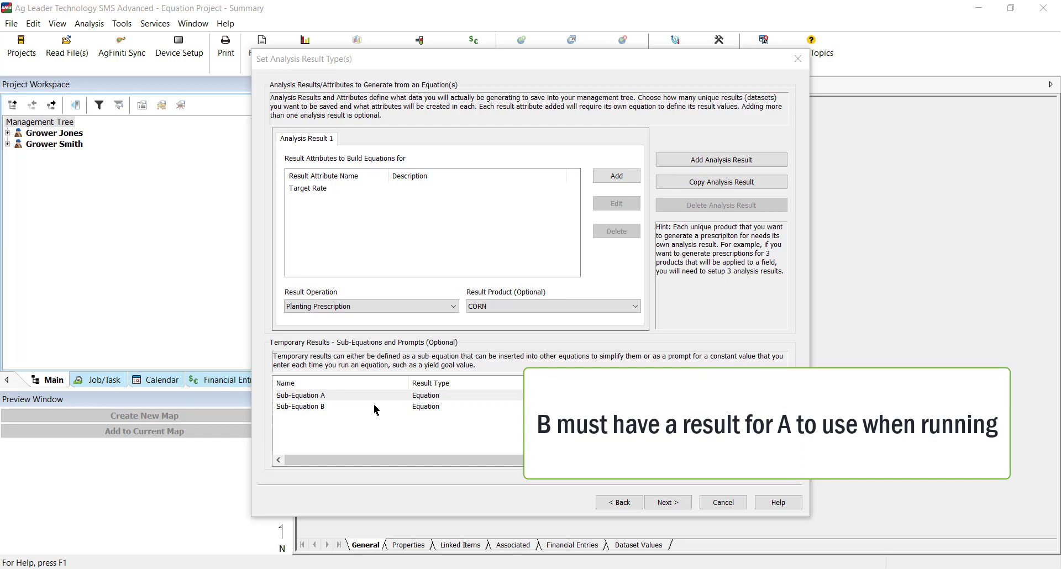
- Select Sub-Equation B and advance to the Select Analysis Input Datasets page
{"action": "left_click", "coordinate": [376, 410]}
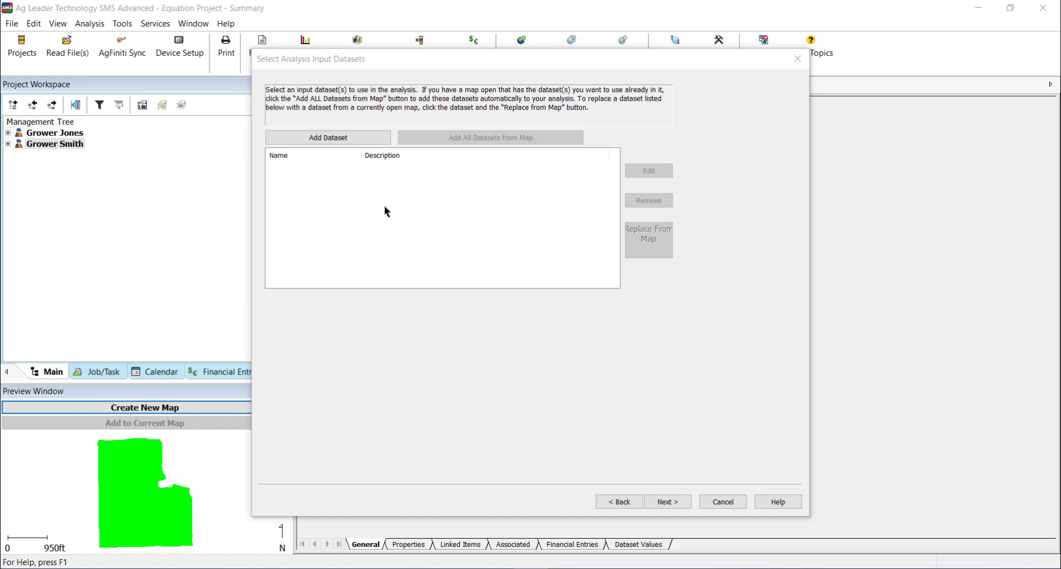
- Add the Grain Harvest dataset as an input and advance to Define Result Equation(s)
{"action": "left_click", "coordinate": [372, 139]}
{"action": "left_click", "coordinate": [555, 228]}
{"action": "left_click", "coordinate": [542, 247]}
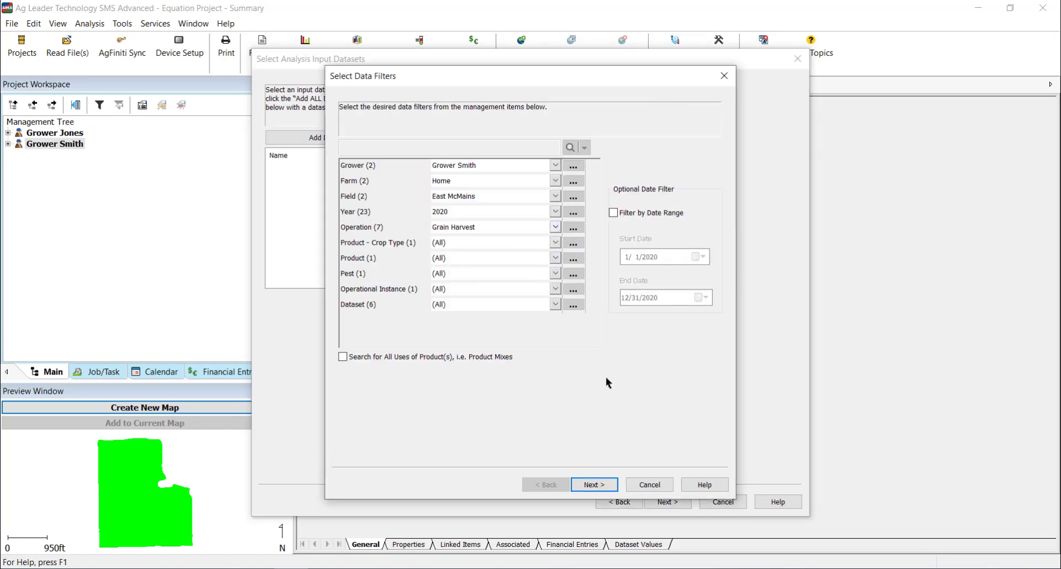
{"action": "left_click", "coordinate": [608, 483]}
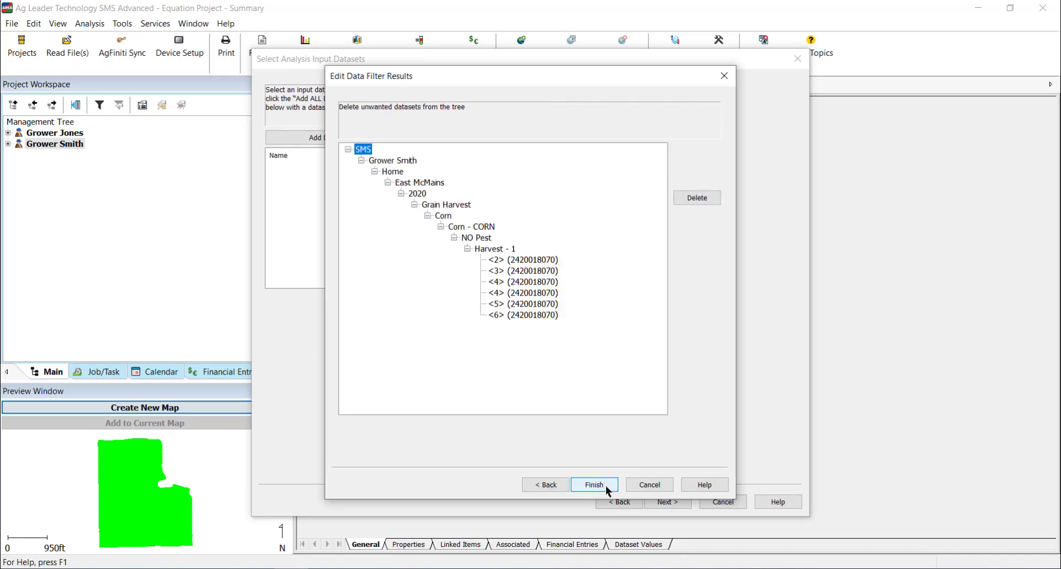
{"action": "left_click", "coordinate": [606, 485]}
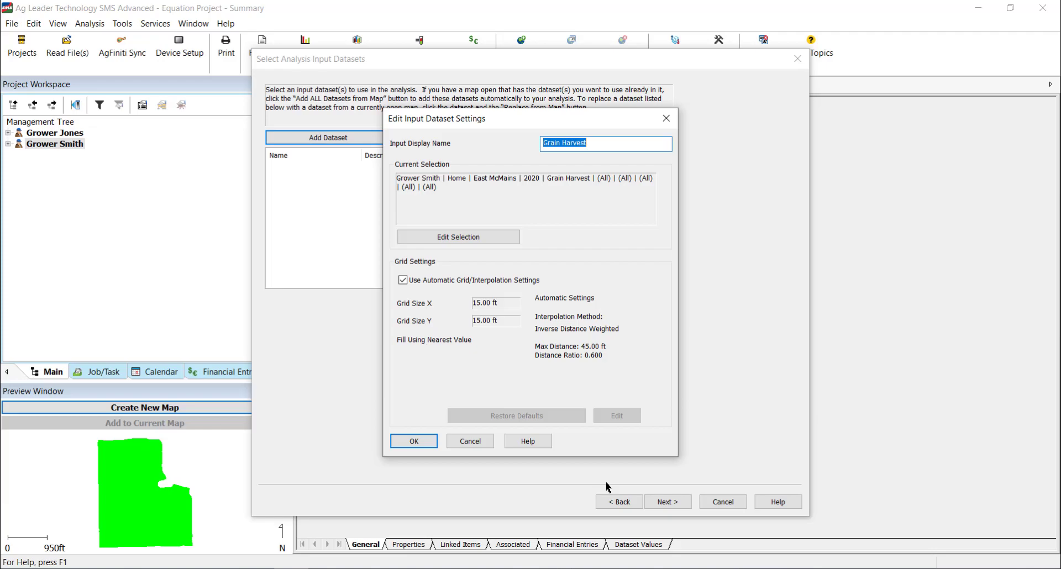
{"action": "left_click", "coordinate": [427, 441]}
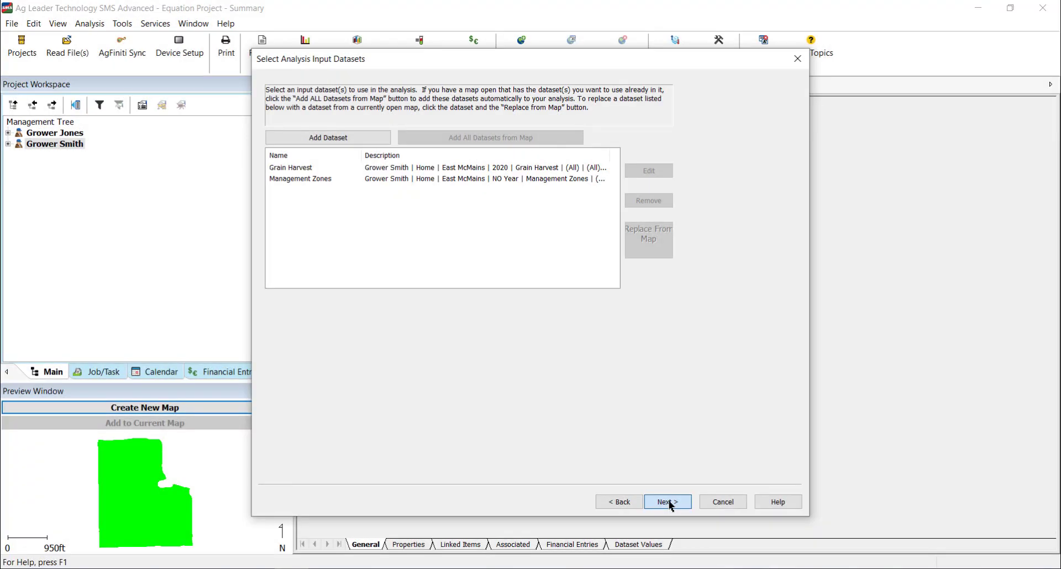
{"action": "left_click", "coordinate": [668, 503]}
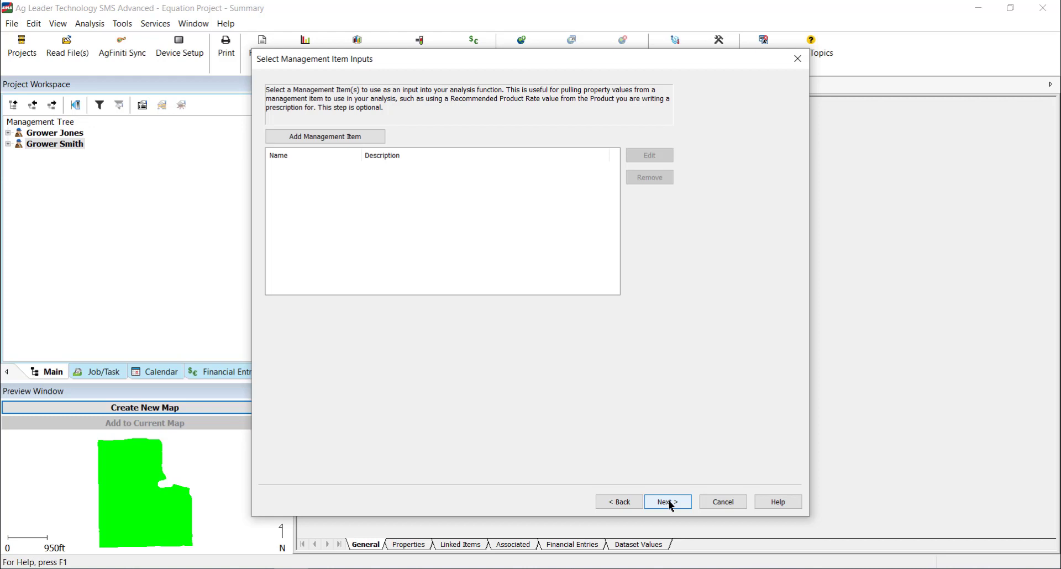
{"action": "left_click", "coordinate": [668, 503]}
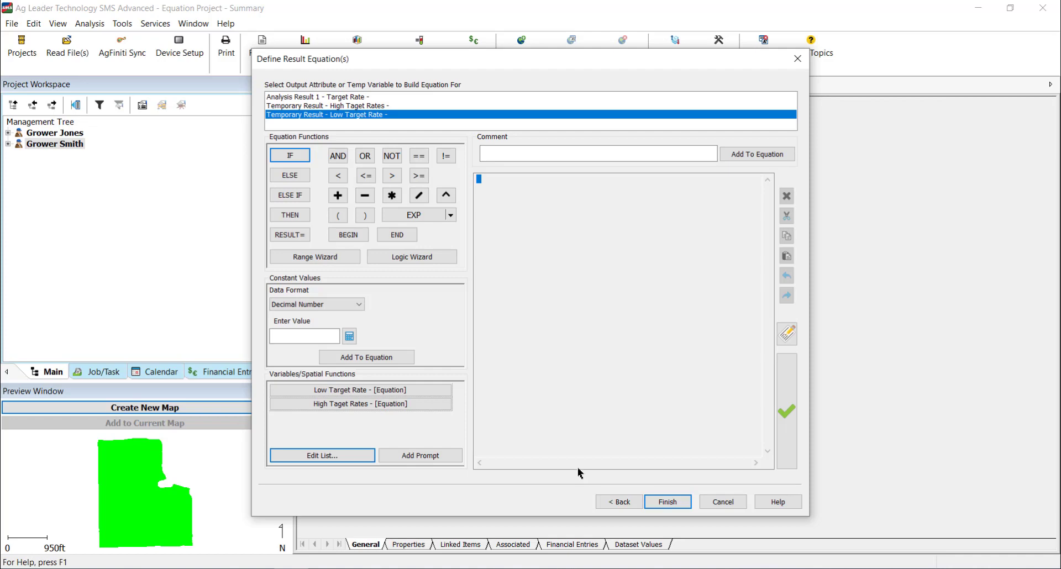
- Add Grain Harvest's Yield (Dry) attribute as an equation variable
{"action": "left_click", "coordinate": [356, 460]}
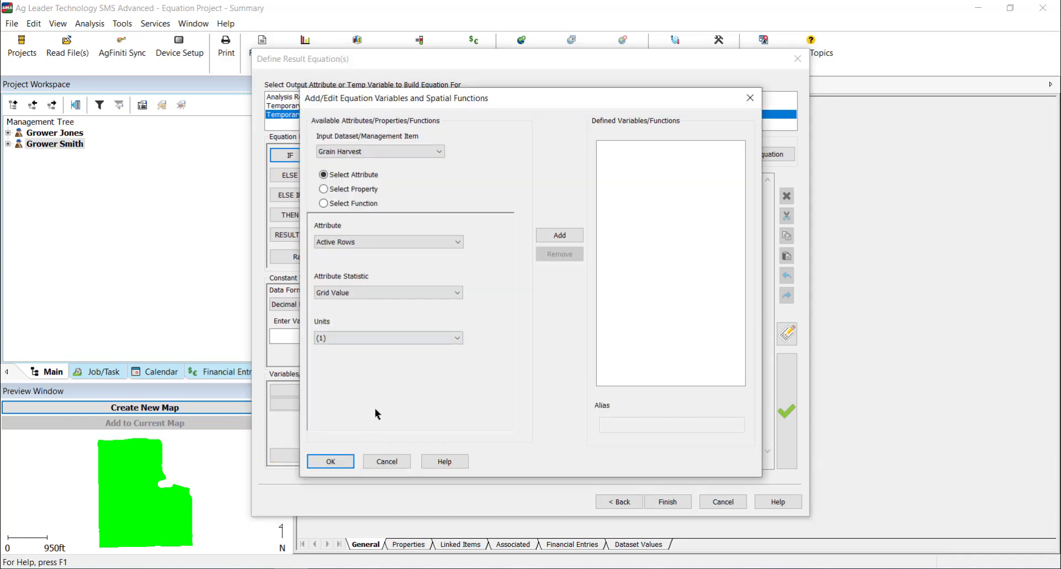
{"action": "left_click", "coordinate": [436, 242]}
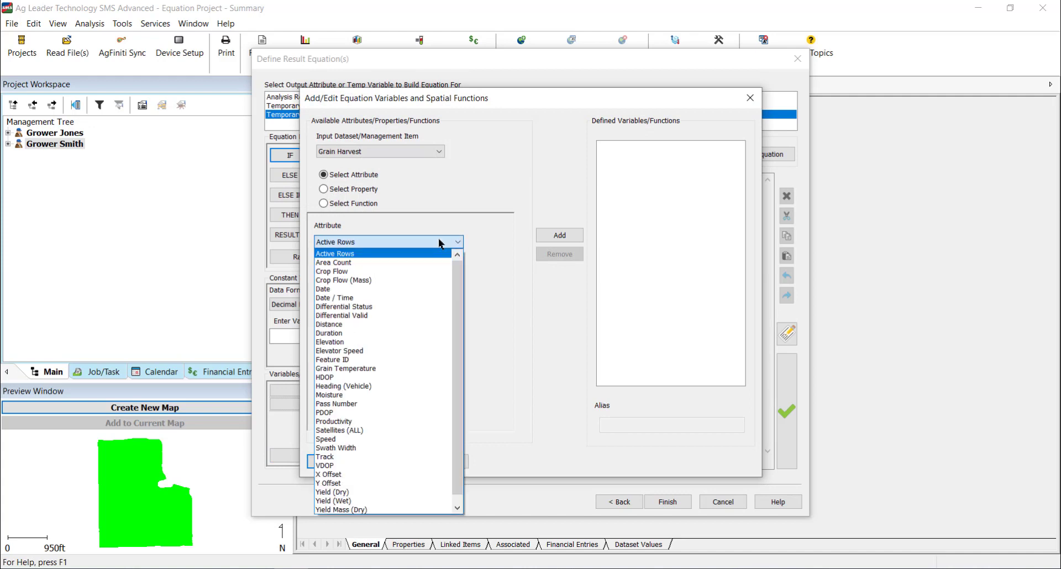
{"action": "left_click", "coordinate": [383, 492]}
{"action": "left_click", "coordinate": [551, 239]}
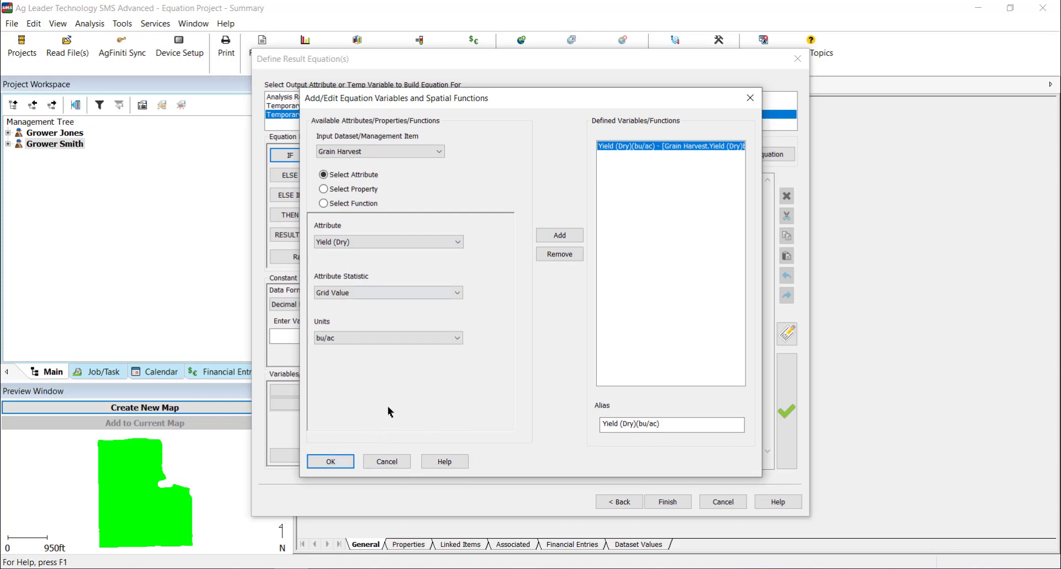
- Add Zone Productivity from the Management Zones dataset as a second variable
{"action": "left_click", "coordinate": [428, 152]}
{"action": "left_click", "coordinate": [419, 171]}
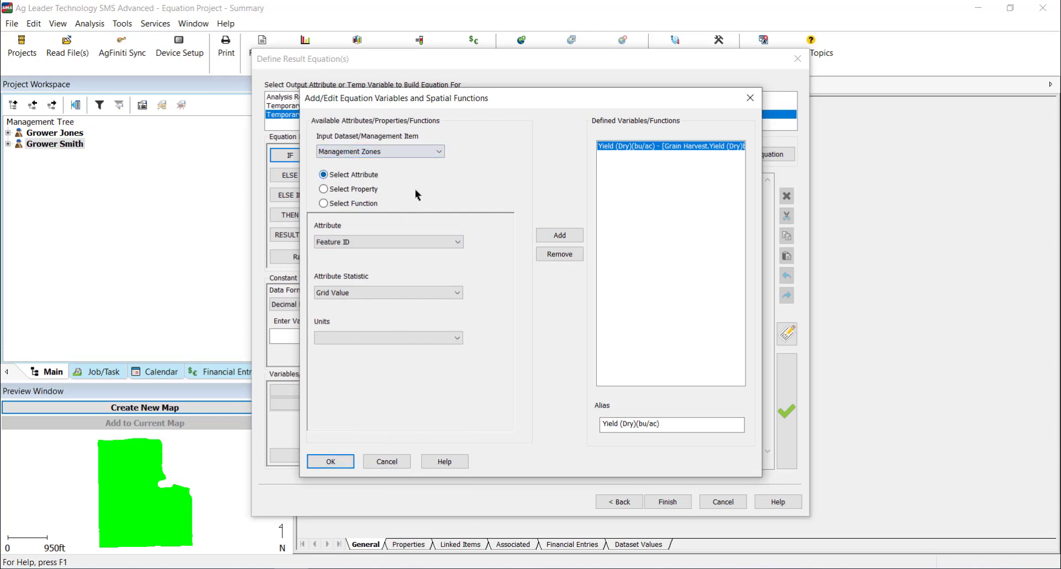
{"action": "left_click", "coordinate": [414, 241]}
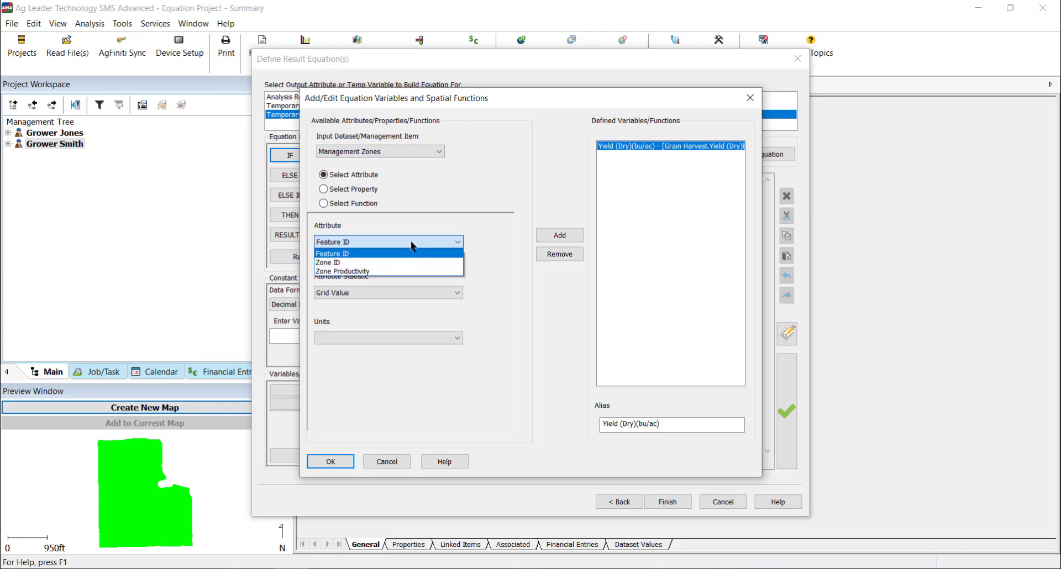
{"action": "left_click", "coordinate": [404, 272]}
{"action": "left_click", "coordinate": [569, 236]}
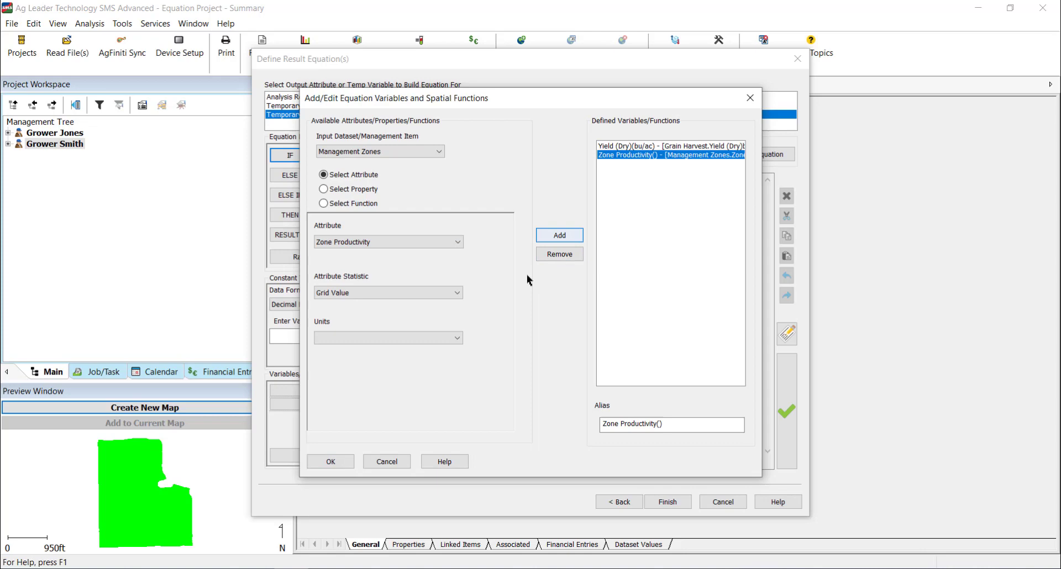
- Confirm the equation variables and select the Low Target Rate temporary result
{"action": "left_click", "coordinate": [332, 461]}
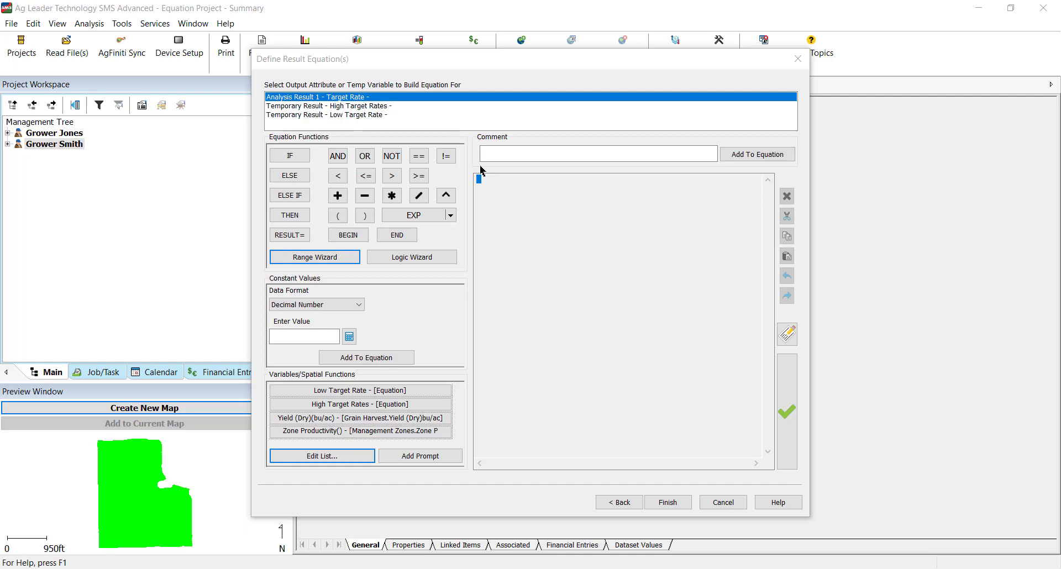
{"action": "left_click", "coordinate": [430, 115]}
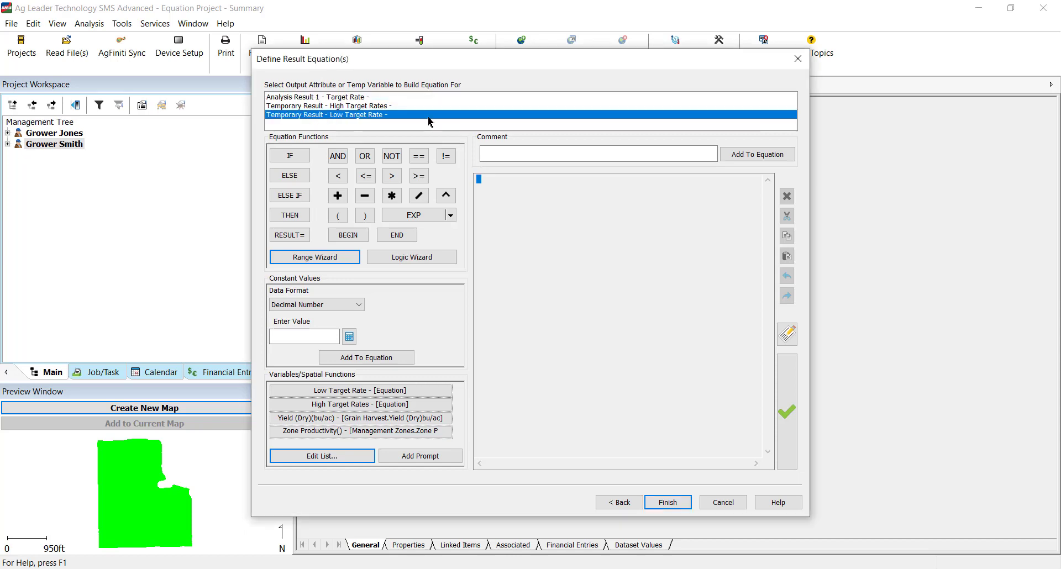
- Start a Range Wizard for Low Target Rate based on Yield (Dry) with two ranges
{"action": "left_click", "coordinate": [338, 259]}
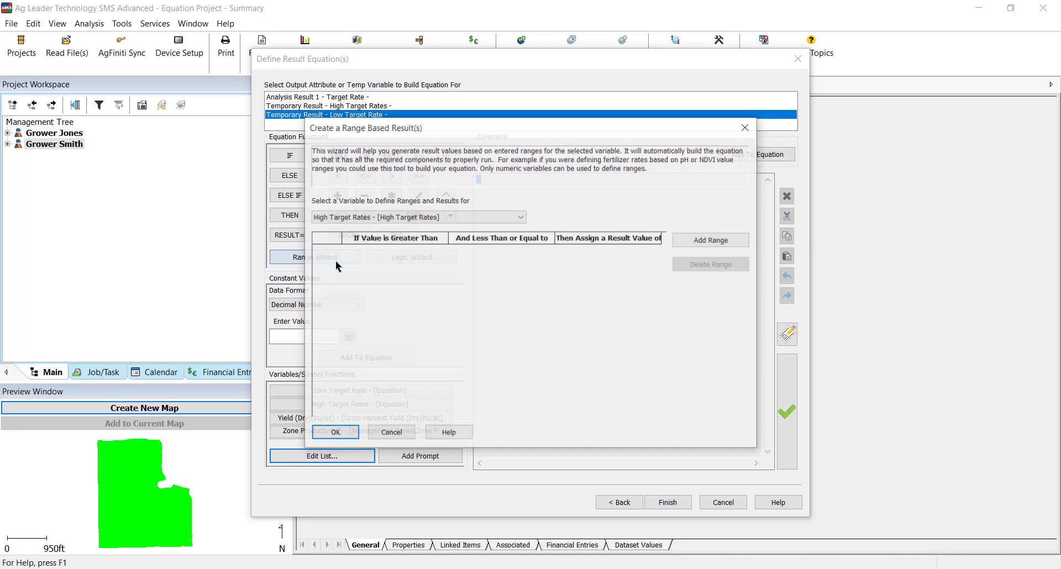
{"action": "left_click", "coordinate": [463, 217]}
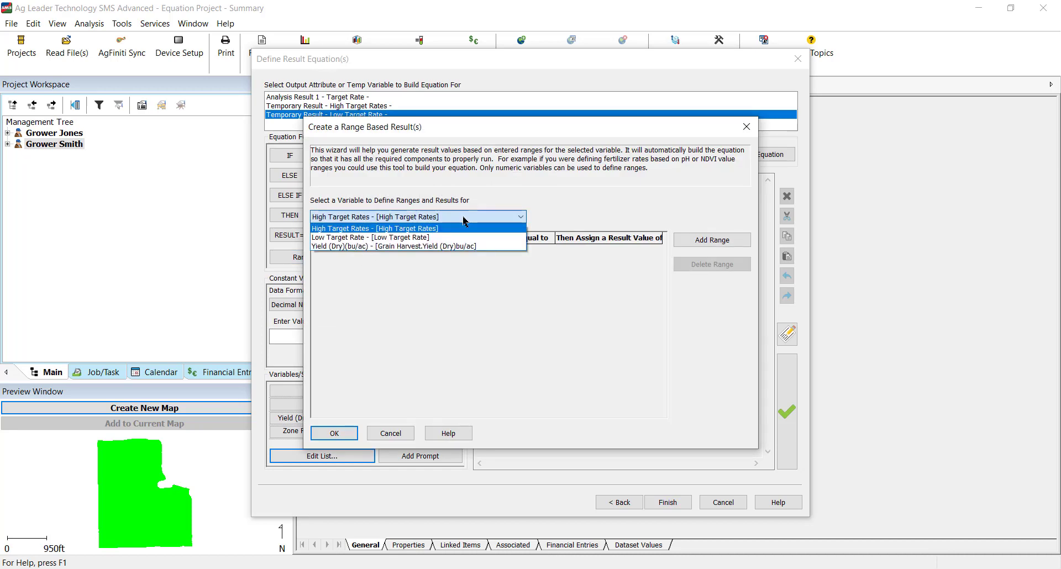
{"action": "left_click", "coordinate": [459, 246]}
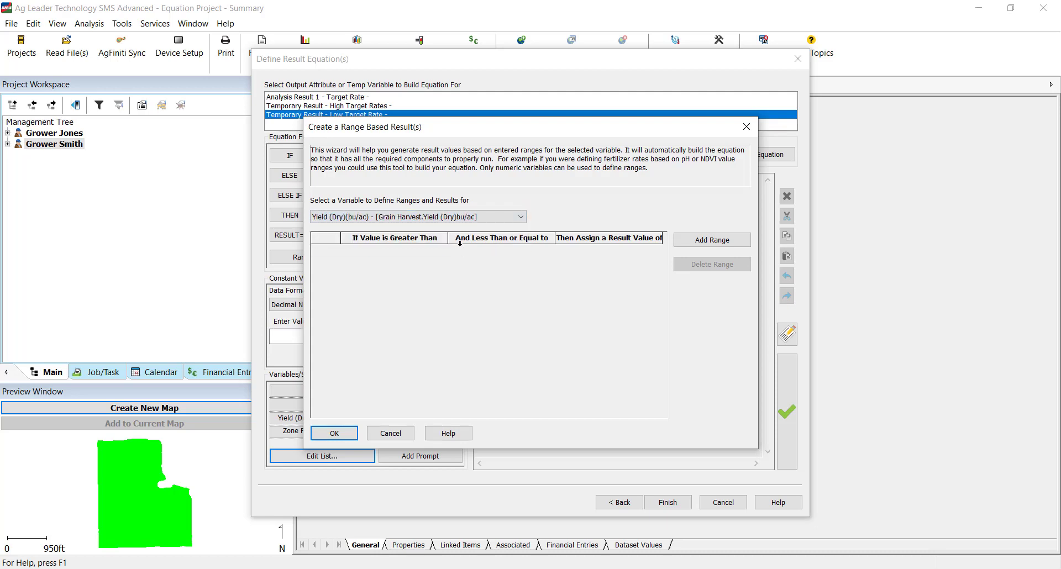
{"action": "left_click", "coordinate": [730, 246]}
{"action": "left_click", "coordinate": [731, 243]}
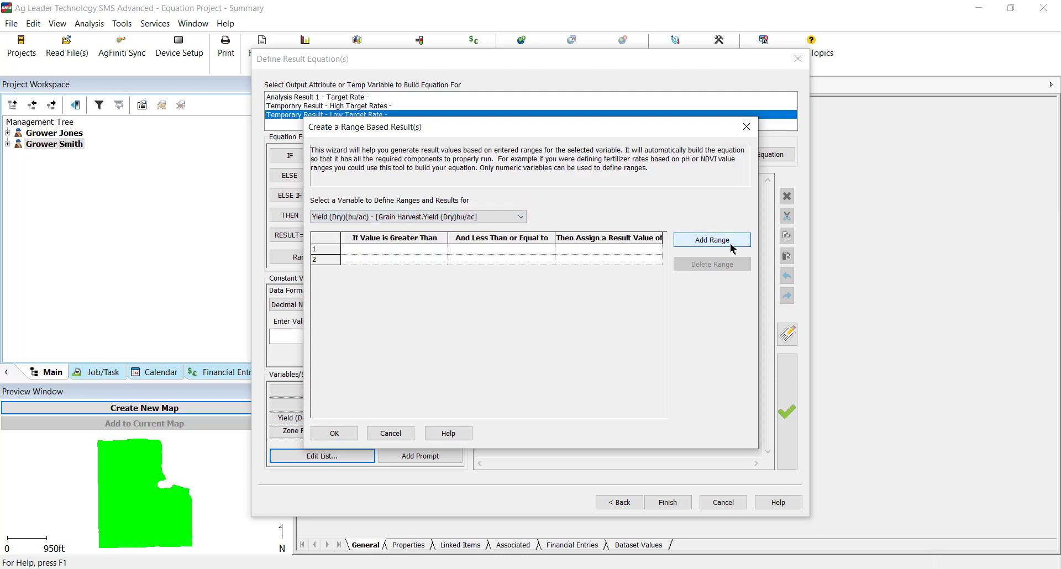
- Set ranges 0–180 → 32 and 180–500 → 34 and generate the Low Target Rate equation
{"action": "left_click", "coordinate": [583, 250]}
{"action": "type", "text": "32"}
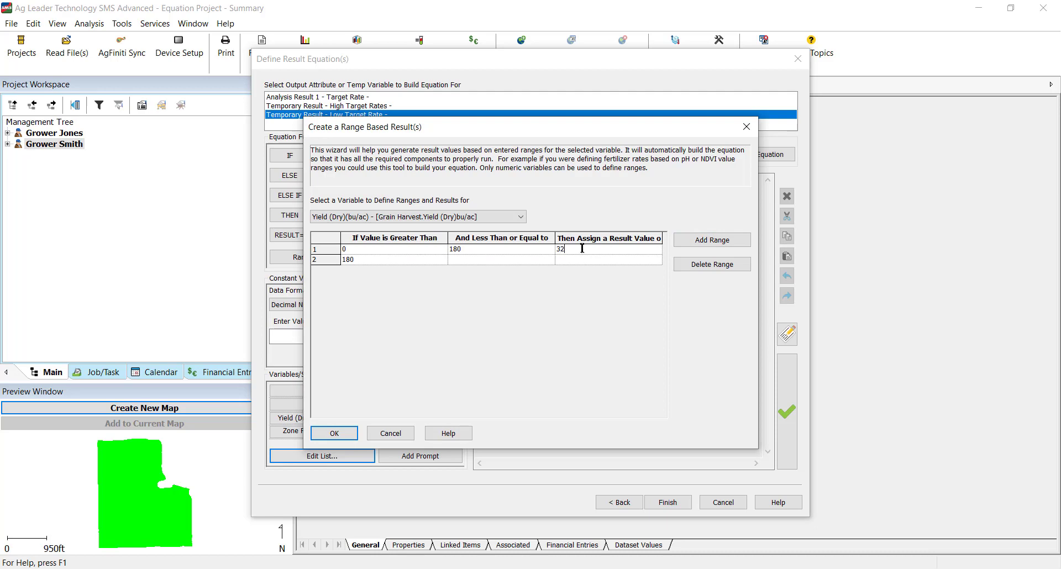
{"action": "left_click", "coordinate": [523, 260]}
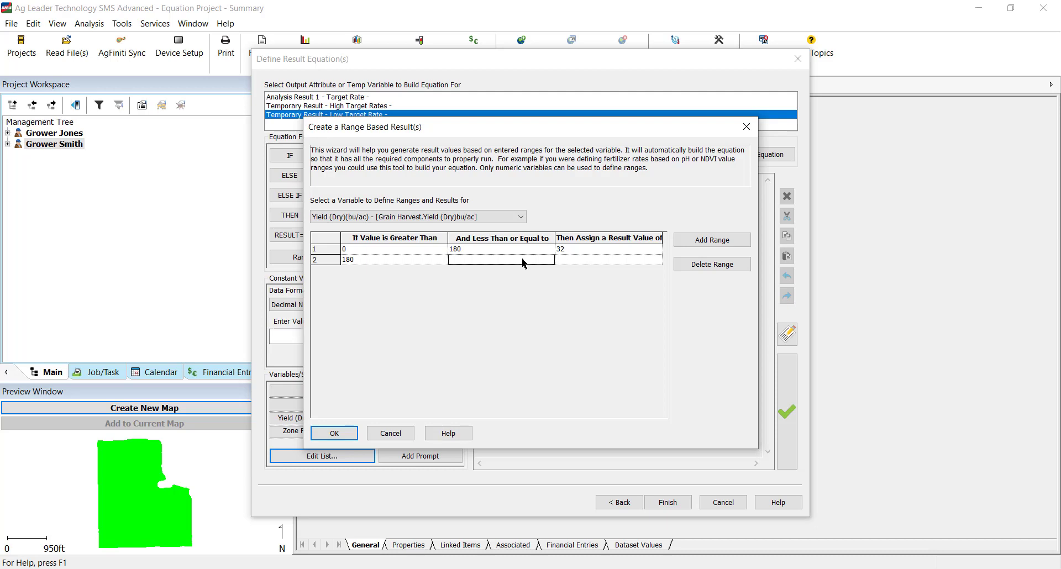
{"action": "type", "text": "500"}
{"action": "left_click", "coordinate": [608, 260]}
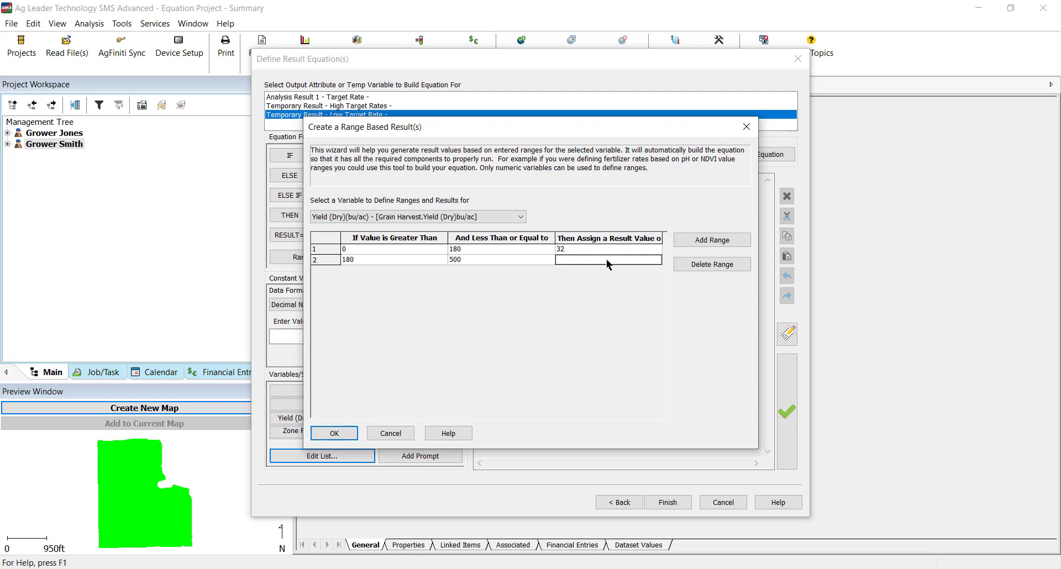
{"action": "type", "text": "34"}
{"action": "left_click", "coordinate": [335, 434]}
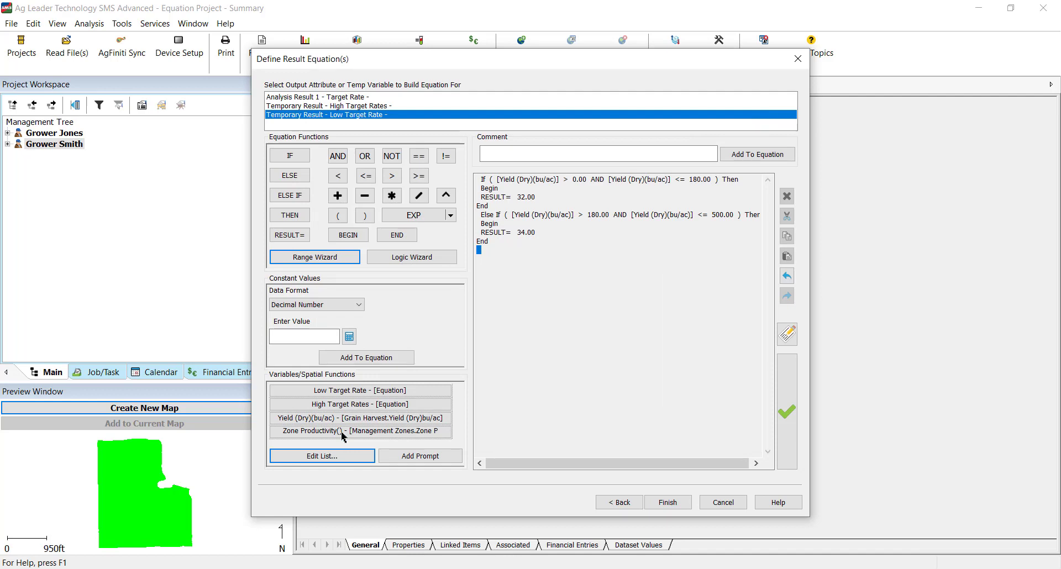
{"action": "left_click", "coordinate": [395, 106]}
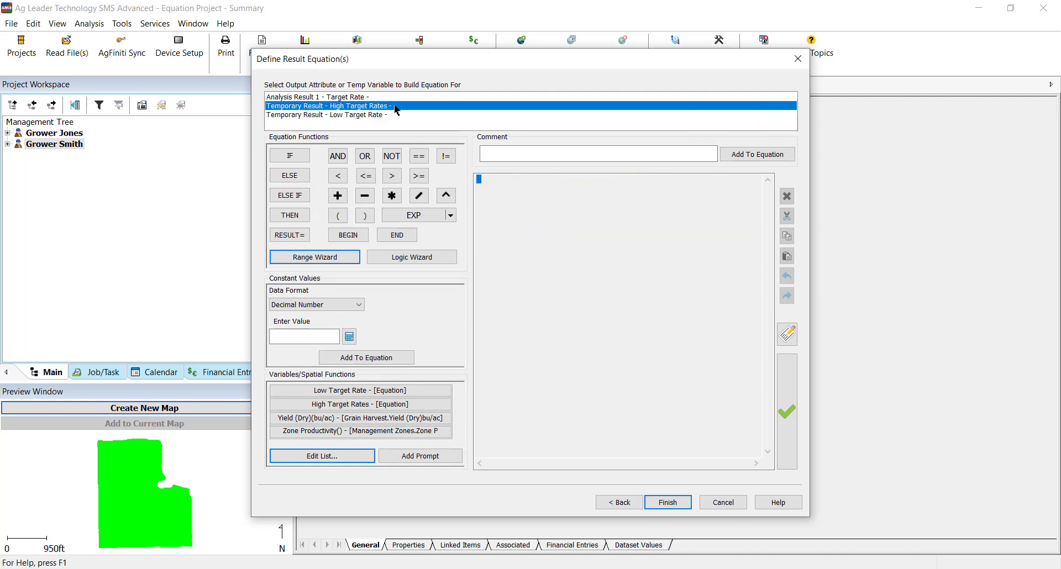
- Start a Range Wizard for High Target Rates based on Yield (Dry) with two ranges
{"action": "left_click", "coordinate": [336, 257]}
{"action": "left_click", "coordinate": [485, 218]}
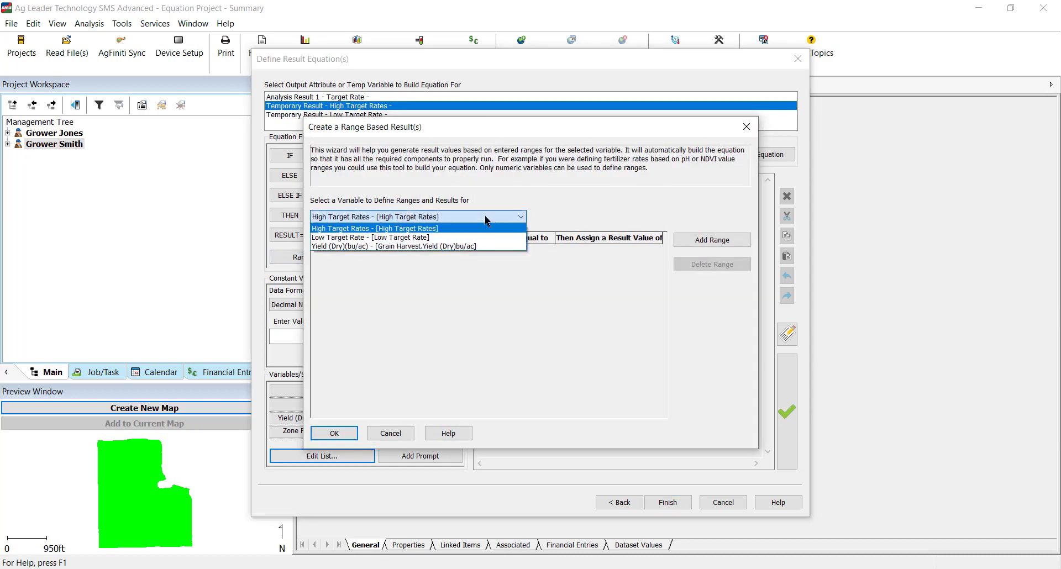
{"action": "left_click", "coordinate": [476, 246]}
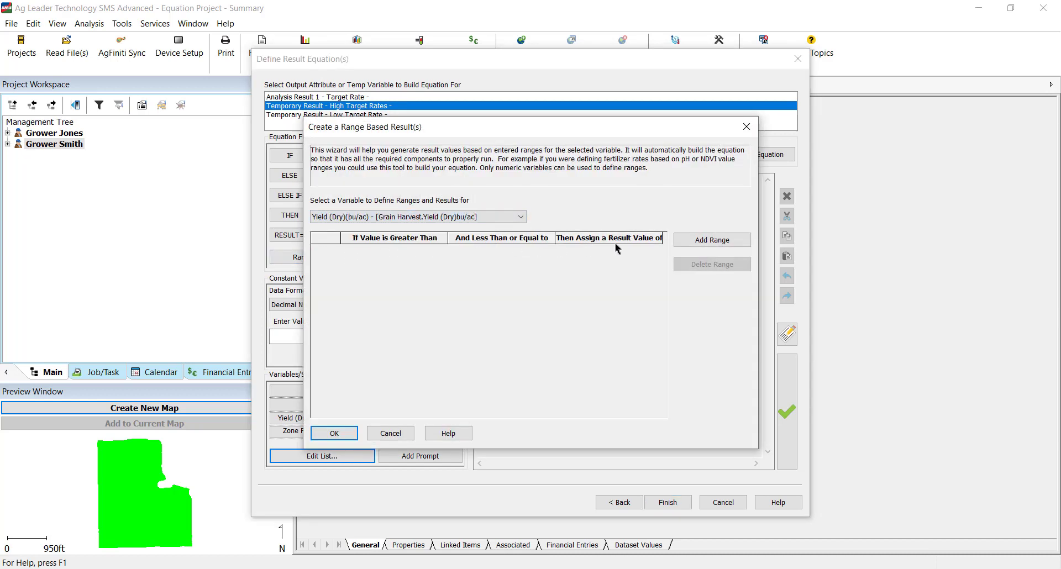
{"action": "left_click", "coordinate": [702, 244]}
{"action": "left_click", "coordinate": [701, 243]}
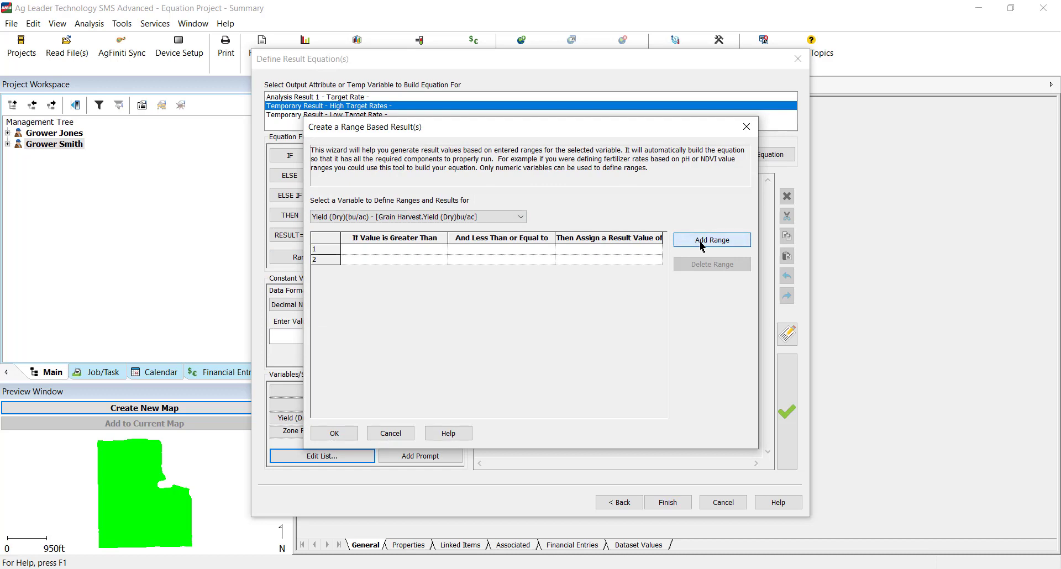
- Set ranges 0–180 → 33 and 180–500 → 35 and generate the equation
{"action": "left_click", "coordinate": [381, 251]}
{"action": "type", "text": "0"}
{"action": "key", "text": "Tab"}
{"action": "type", "text": "180"}
{"action": "left_click", "coordinate": [598, 254]}
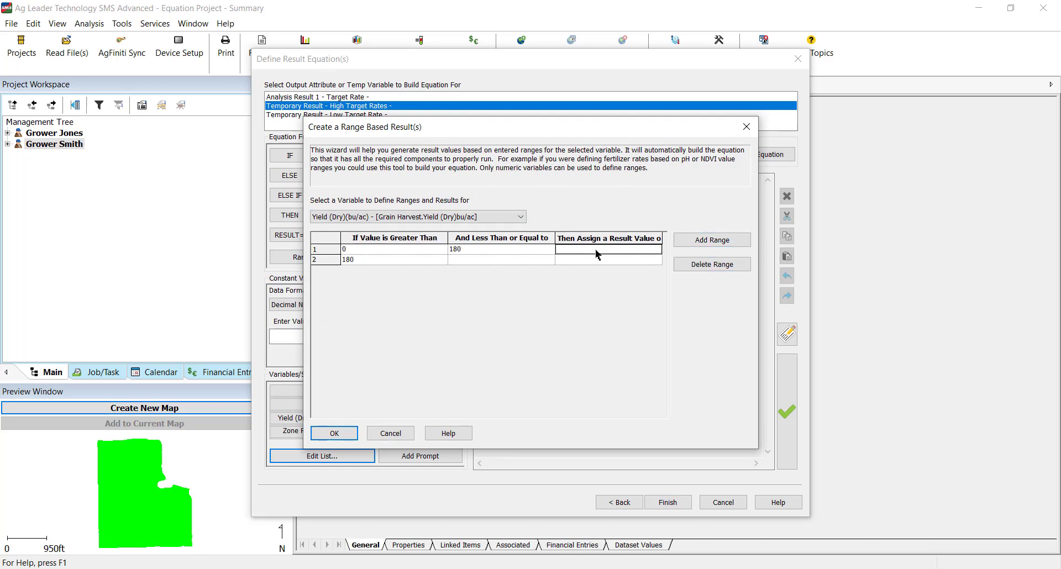
{"action": "type", "text": "33"}
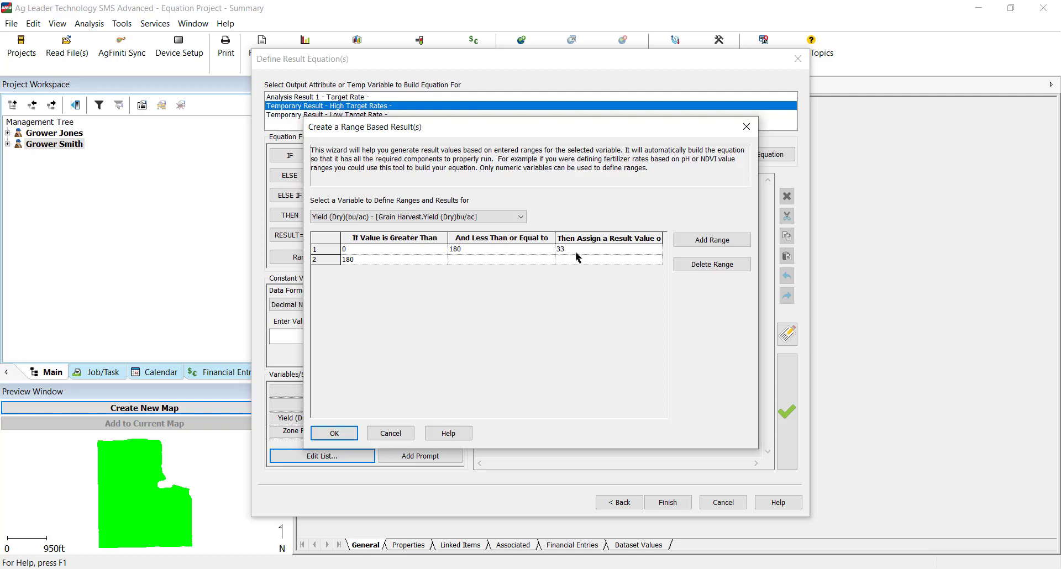
{"action": "left_click", "coordinate": [519, 262]}
{"action": "type", "text": "500"}
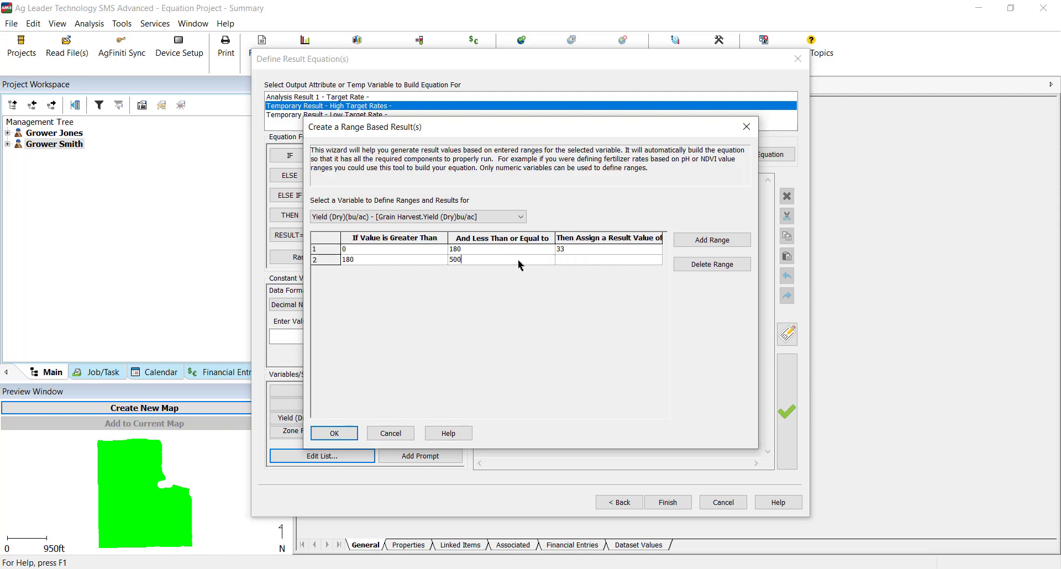
{"action": "left_click", "coordinate": [581, 261]}
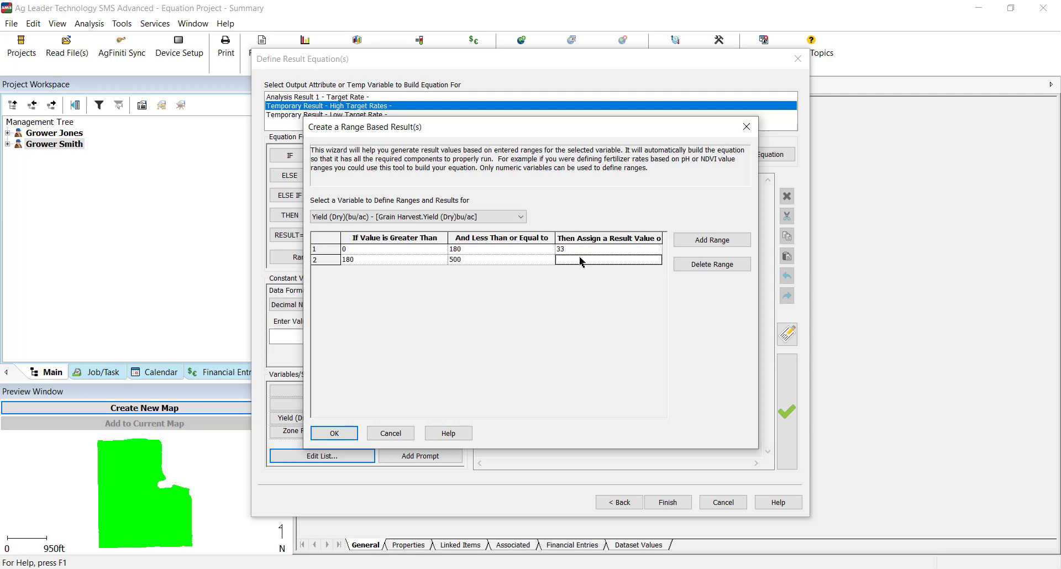
{"action": "type", "text": "35"}
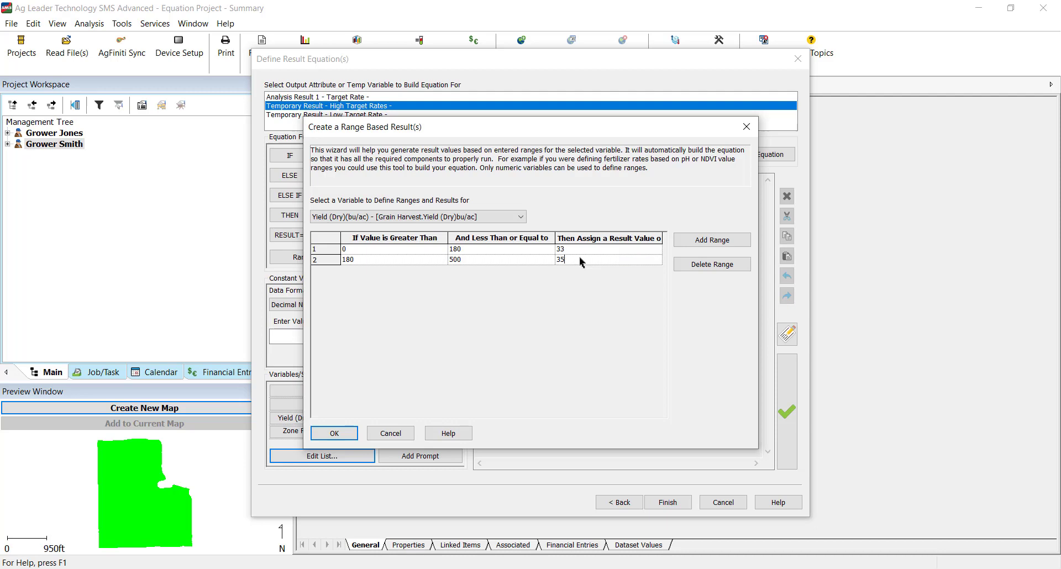
{"action": "left_click", "coordinate": [350, 441]}
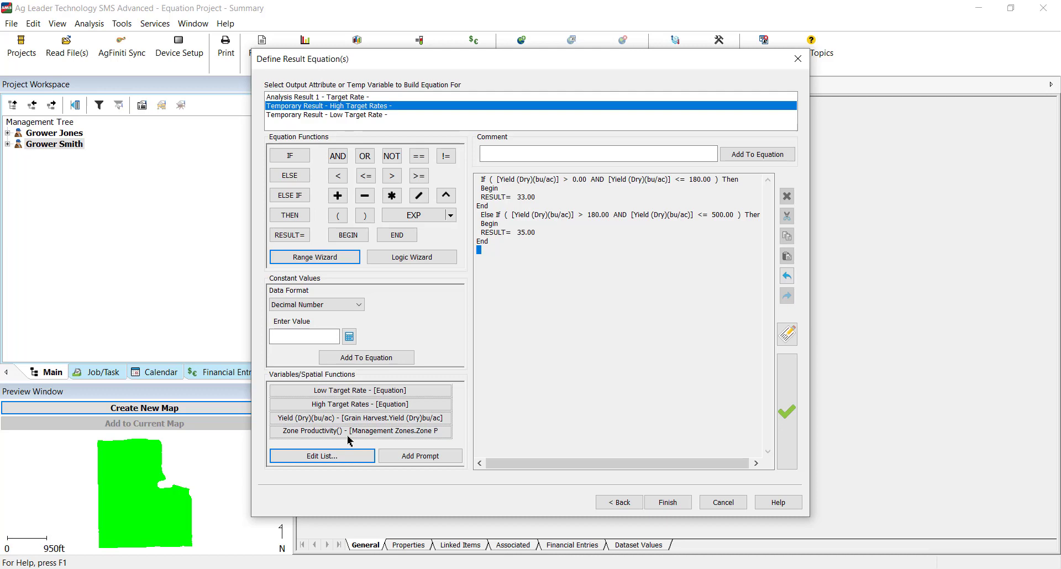
- Make Target Rate use Low Target Rate for Very Low/Low zones and High Target Rates for Med/High zones, and validate it
{"action": "left_click", "coordinate": [418, 98]}
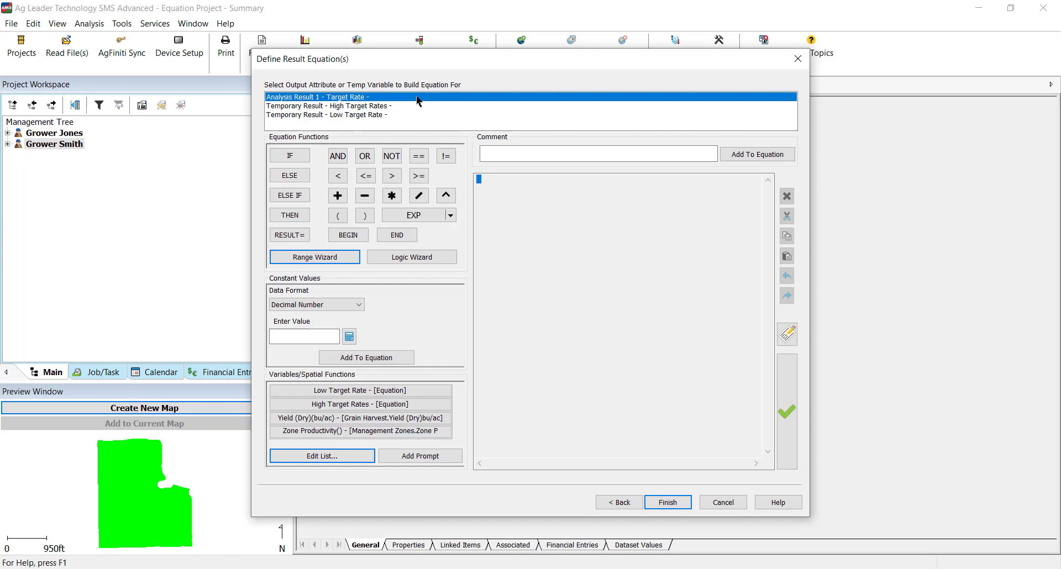
{"action": "left_click", "coordinate": [330, 405]}
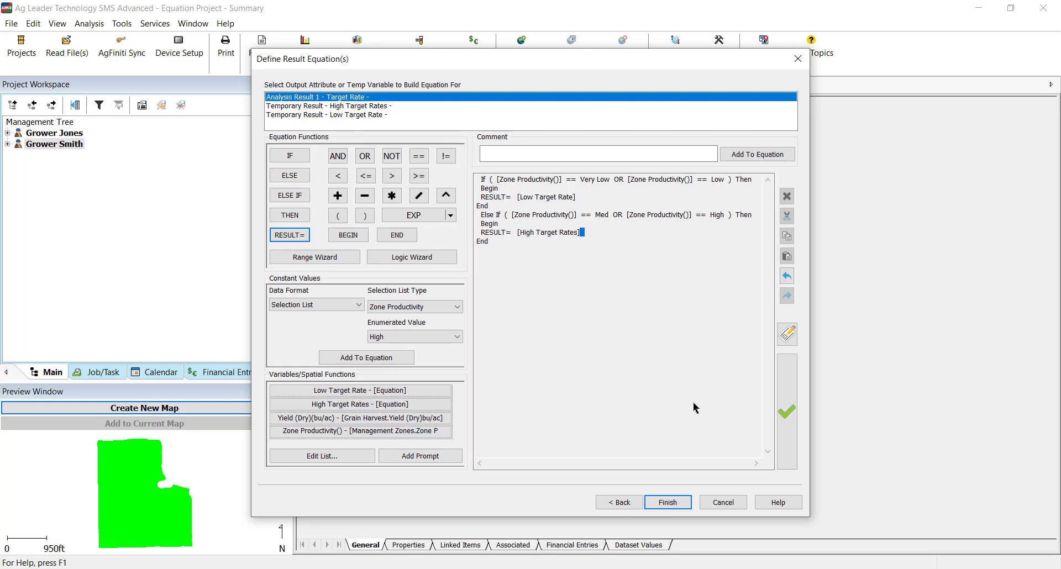
{"action": "left_click", "coordinate": [788, 413]}
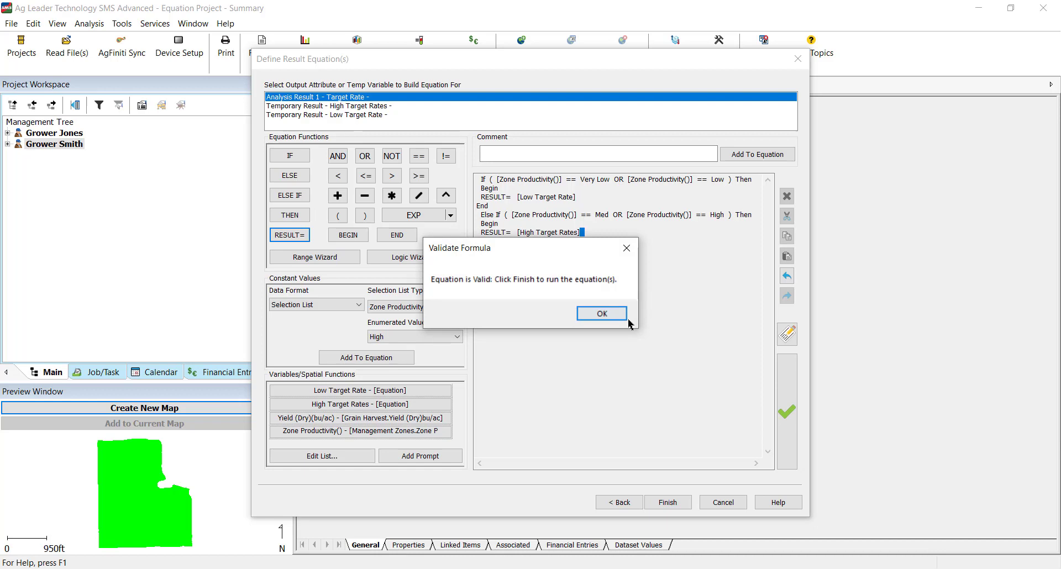
{"action": "left_click", "coordinate": [603, 314]}
- Save the equation with Grain Harvest as reference and run it on one field filtered to East McMains 2020 Grain Harvest
{"action": "left_click", "coordinate": [670, 503]}
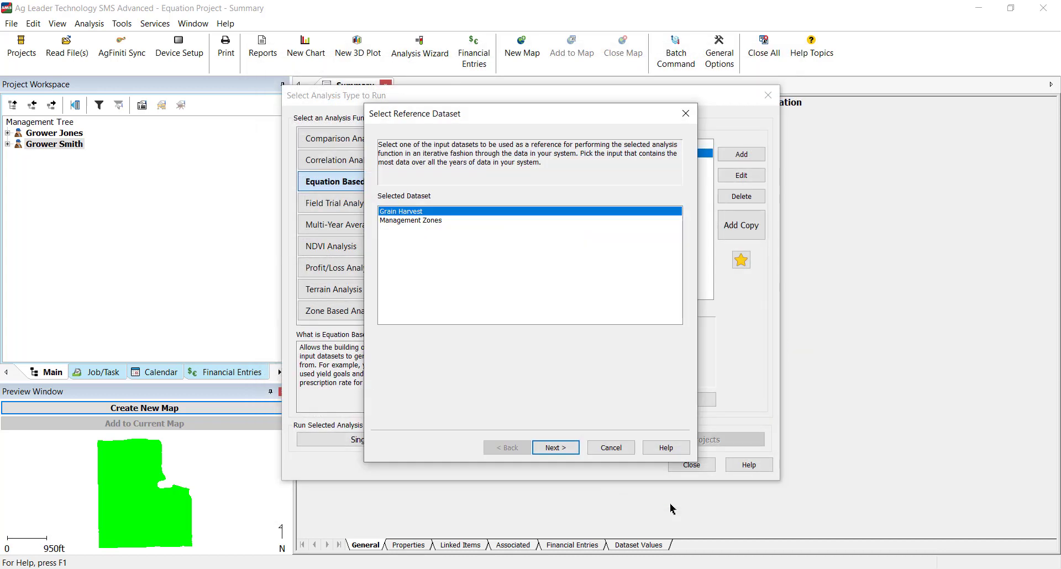
{"action": "left_click", "coordinate": [566, 448]}
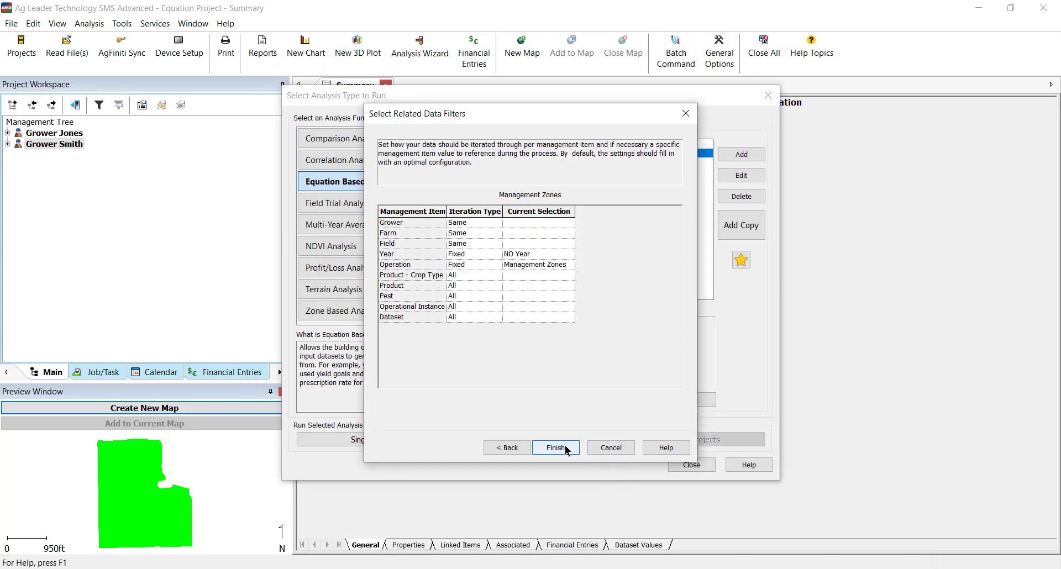
{"action": "left_click", "coordinate": [555, 447]}
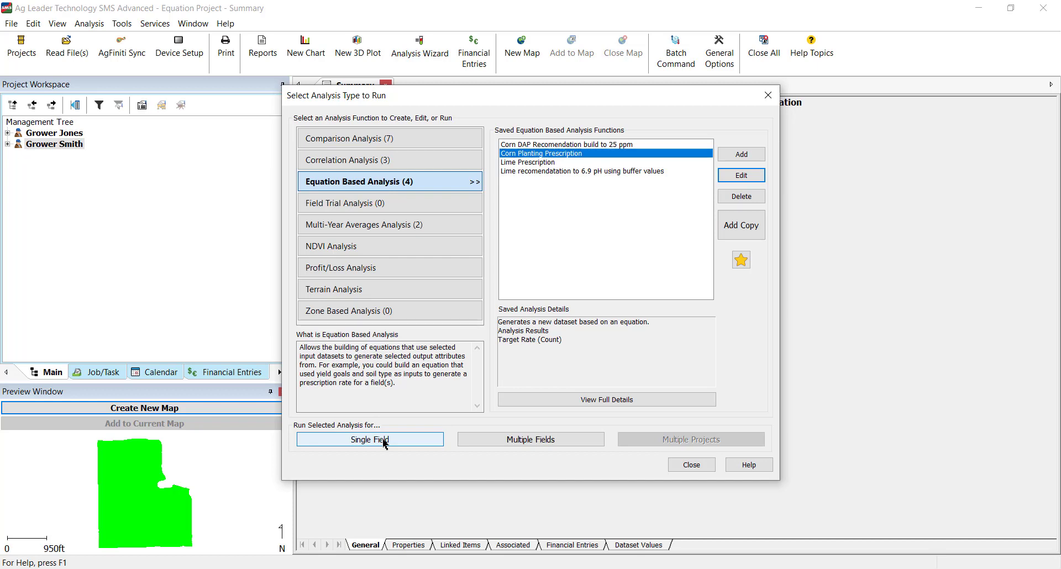
{"action": "left_click", "coordinate": [386, 443]}
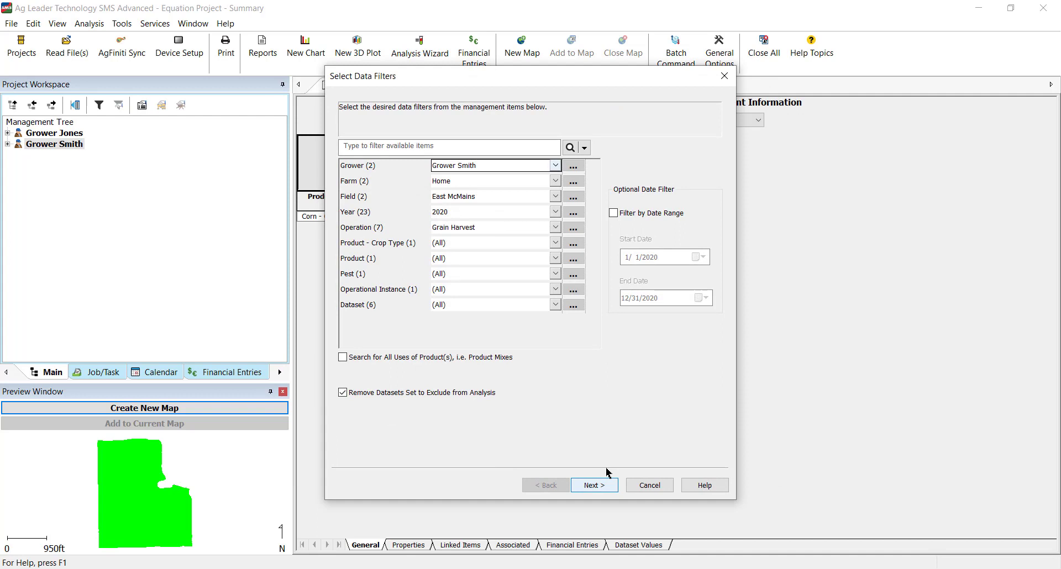
{"action": "left_click", "coordinate": [614, 490]}
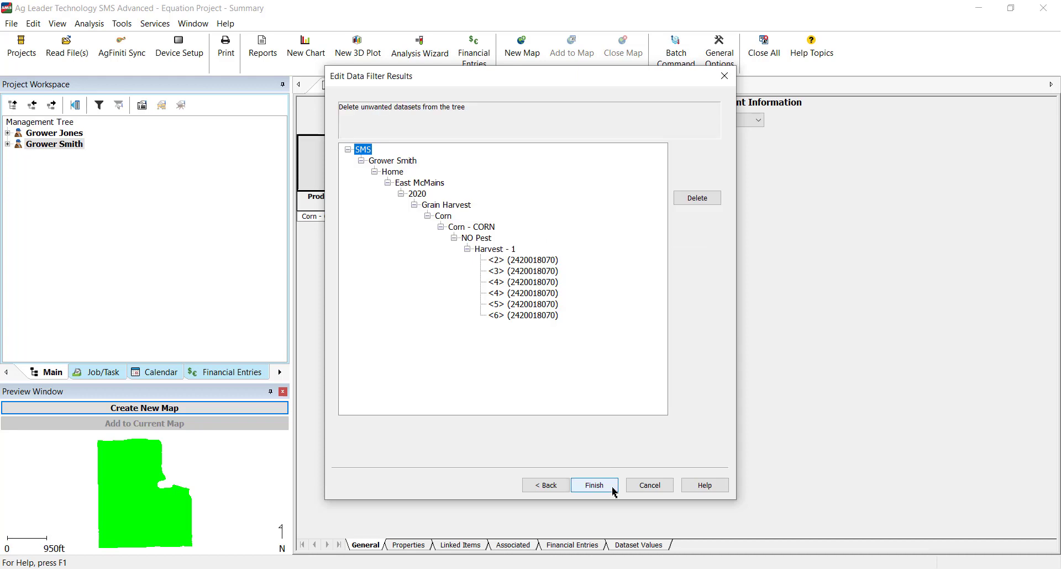
- Generate the prescription map and save it to East McMains 2021 as a CORN Planting Prescription
{"action": "left_click", "coordinate": [614, 490]}
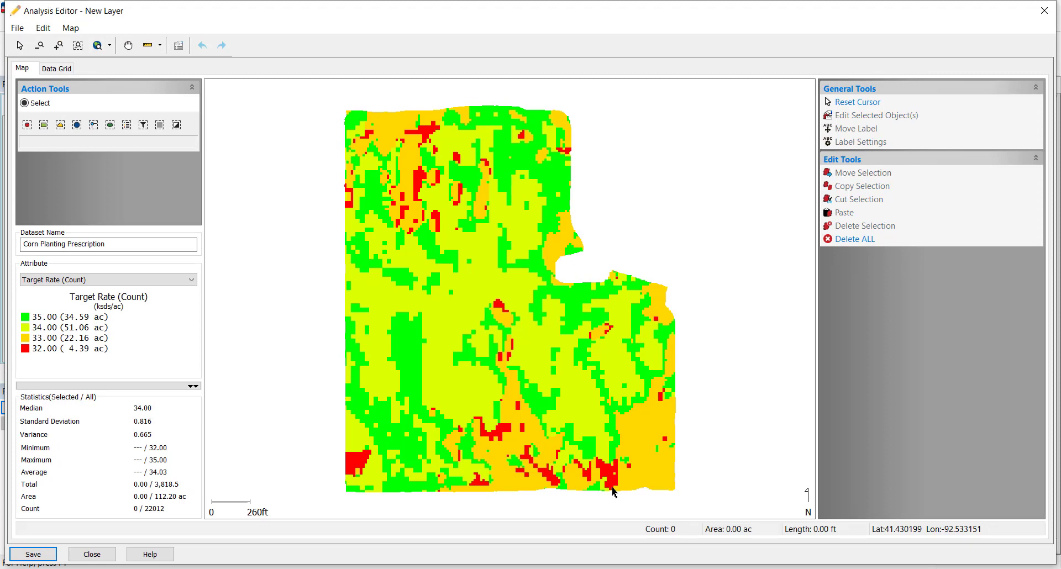
{"action": "left_click", "coordinate": [41, 557]}
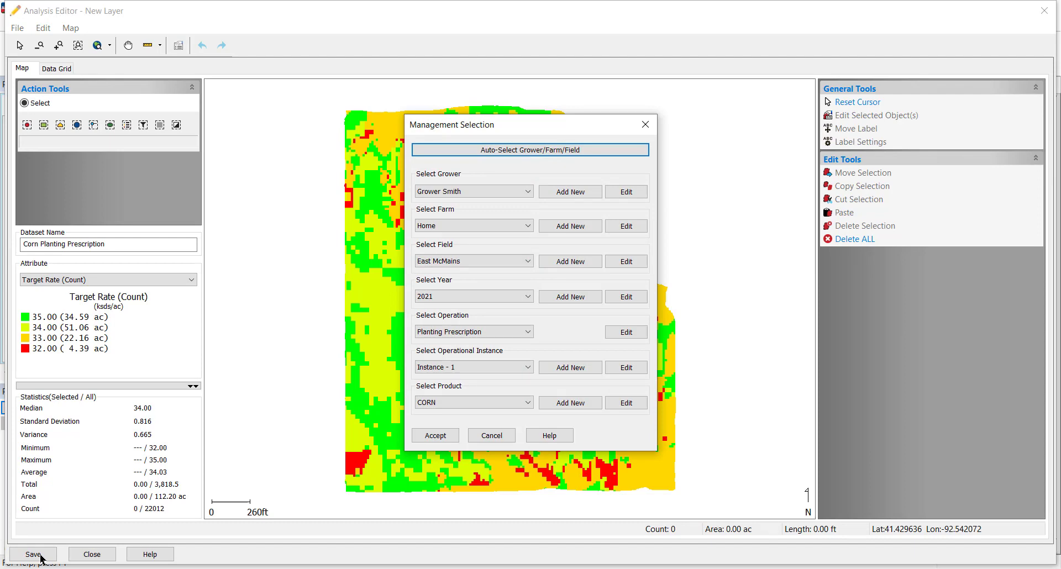
{"action": "left_click", "coordinate": [425, 437]}
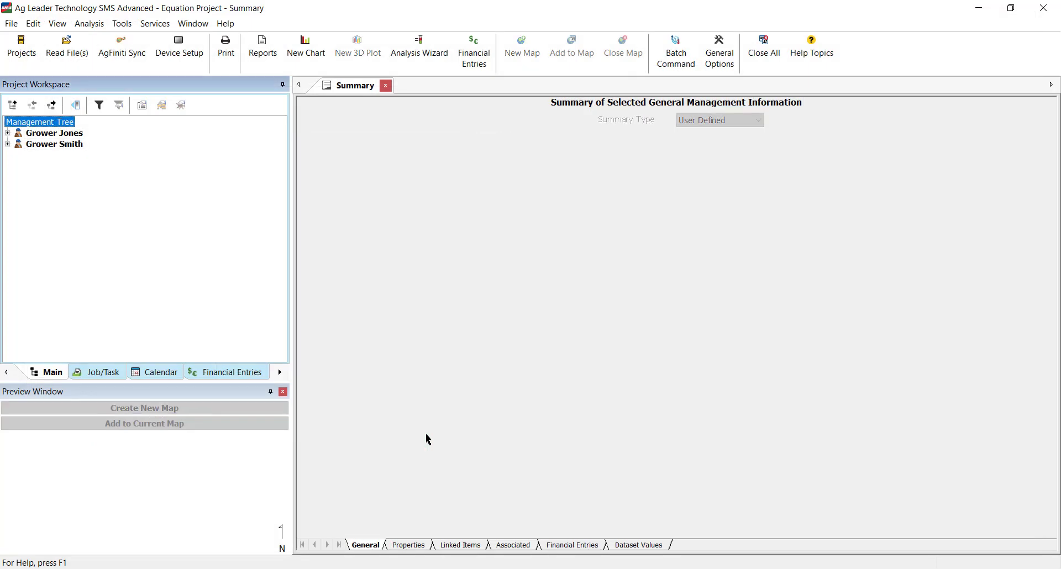
- Expand the grower, the Home farm and the East McMains field in the Management Tree
{"action": "left_click", "coordinate": [8, 145]}
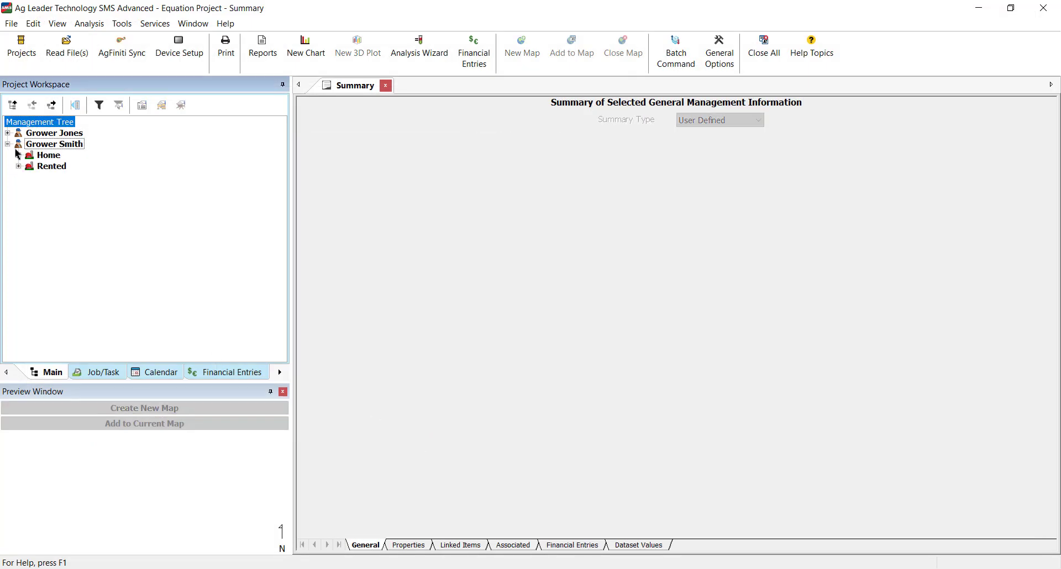
{"action": "left_click", "coordinate": [18, 155]}
{"action": "left_click", "coordinate": [29, 166]}
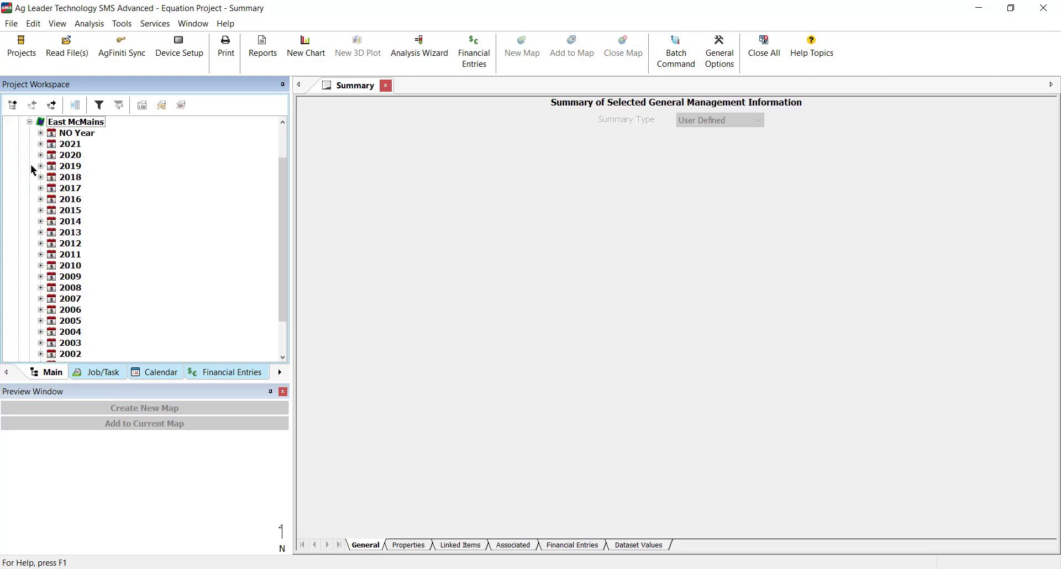